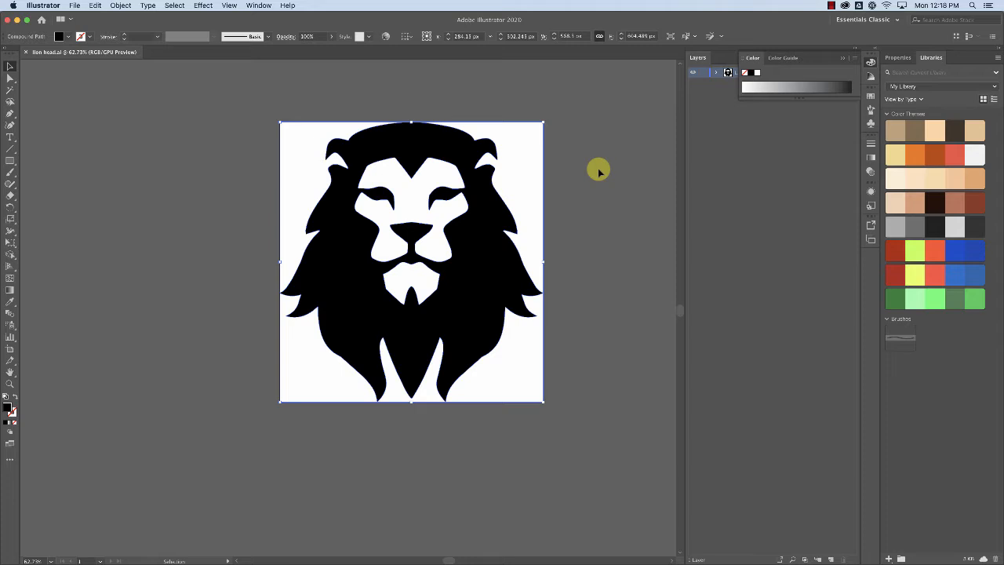
Open Export for Screens for the lion artwork and rename the artboard to Lion Black.
{"action": "mouse_move", "coordinate": [426, 559]}
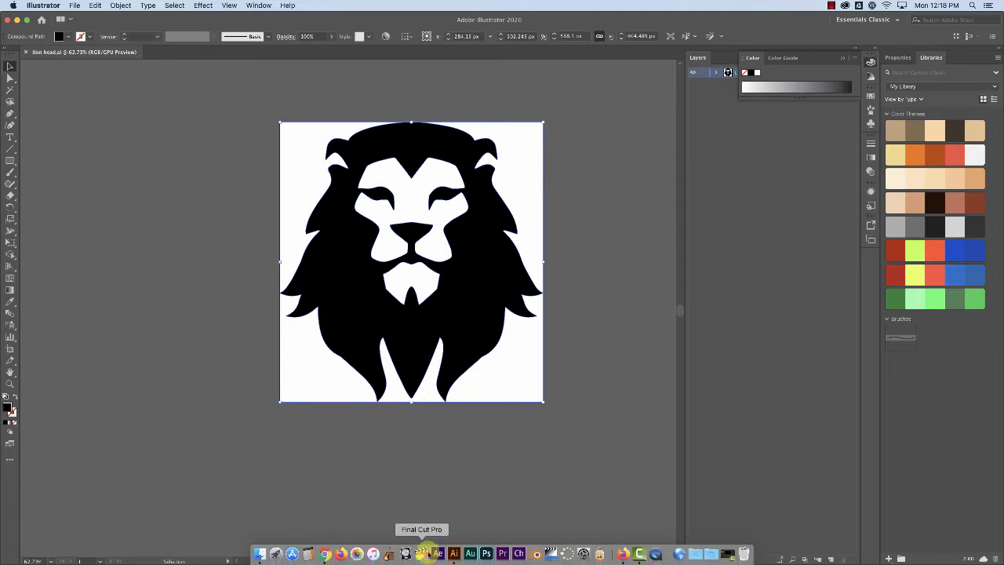
{"action": "left_click", "coordinate": [74, 6]}
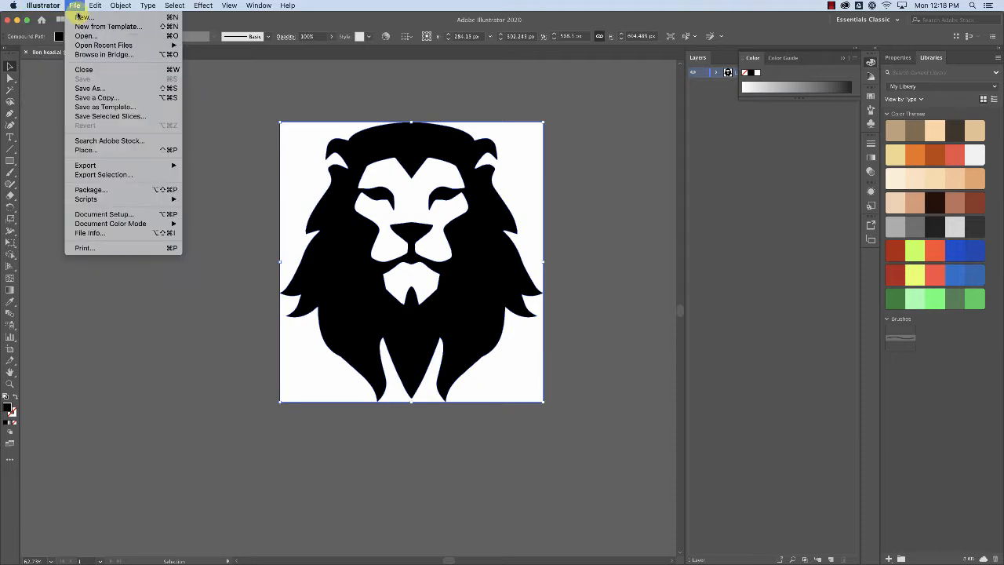
{"action": "mouse_move", "coordinate": [107, 165]}
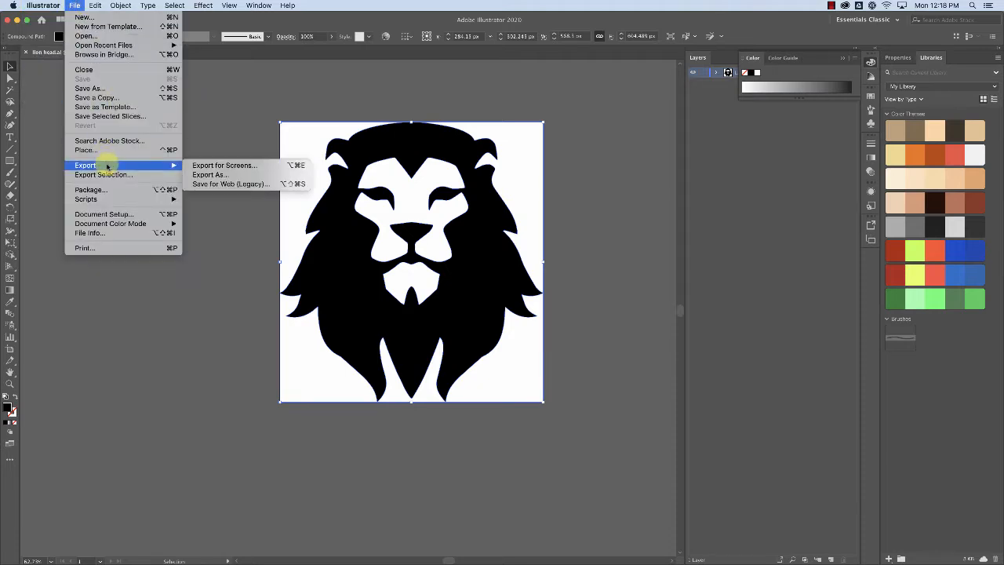
{"action": "left_click", "coordinate": [238, 166]}
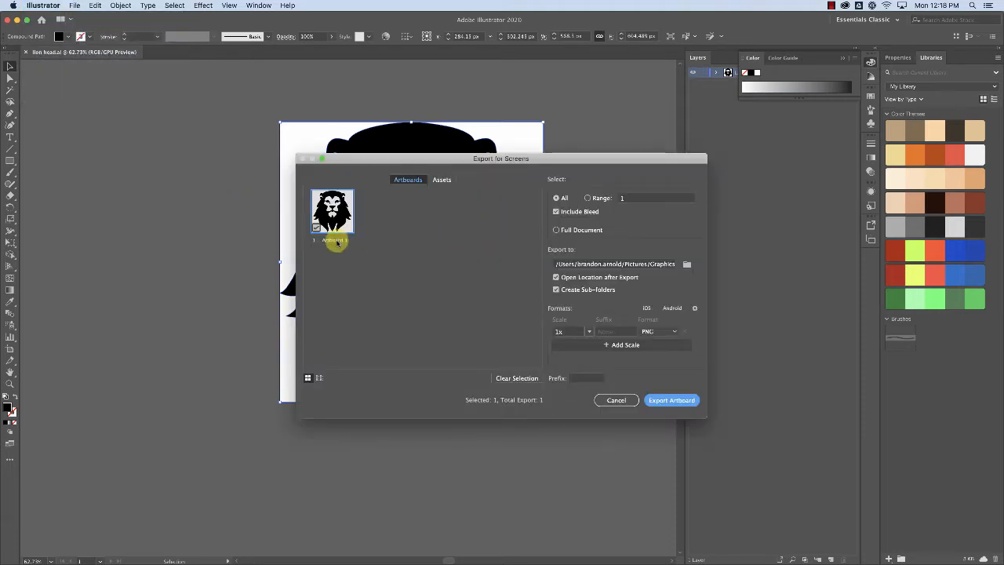
{"action": "double_click", "coordinate": [337, 241]}
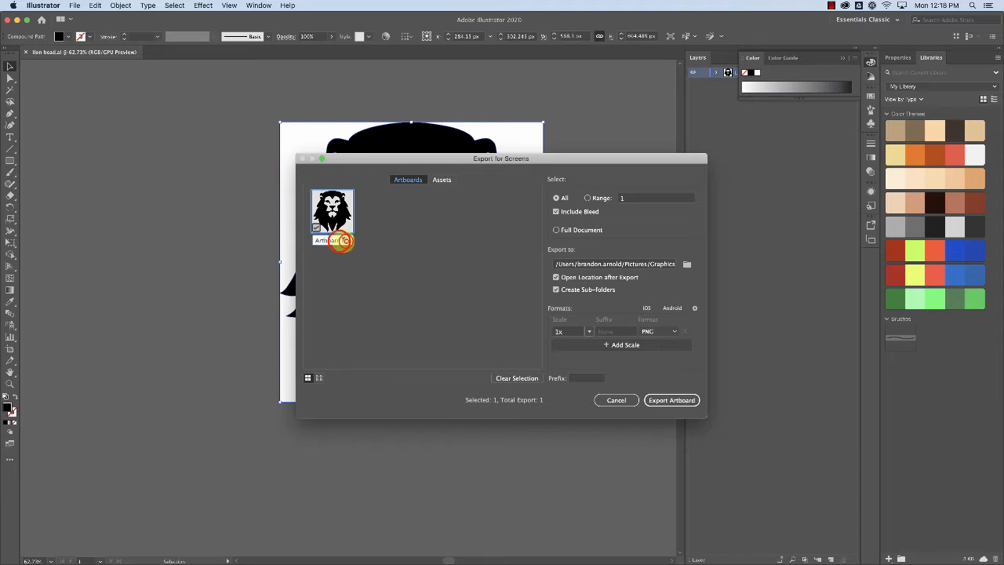
{"action": "left_click_drag", "start_coordinate": [344, 241], "coordinate": [306, 245]}
{"action": "type", "text": "Lion Black"}
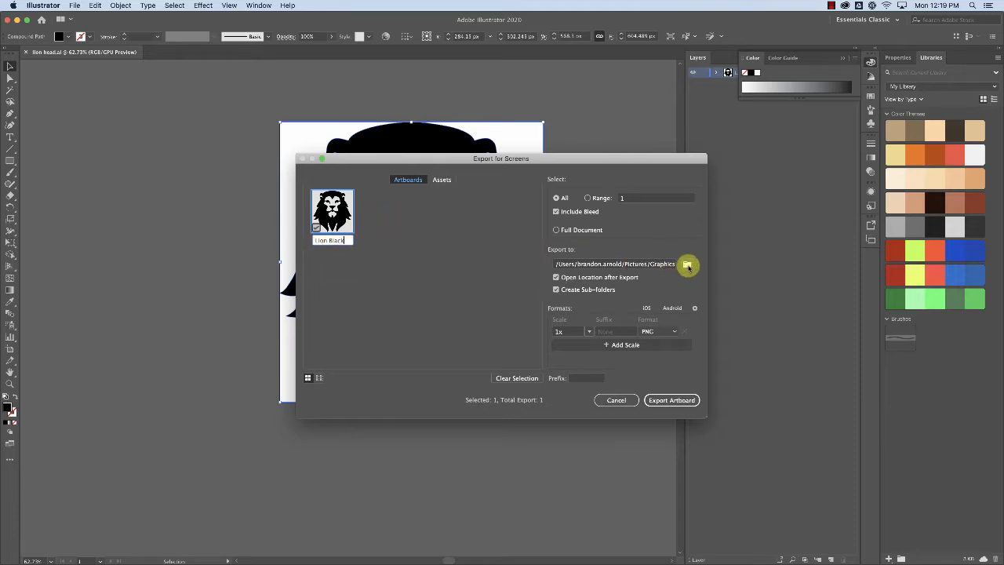
Create a folder named Lion Shirt on the Desktop and choose it as the export location.
{"action": "left_click", "coordinate": [688, 266]}
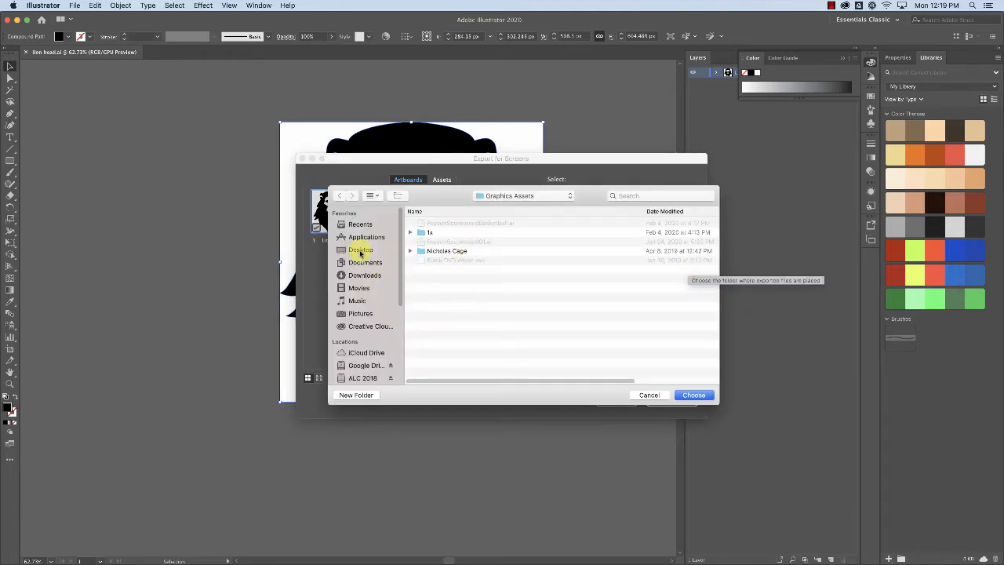
{"action": "left_click", "coordinate": [360, 251]}
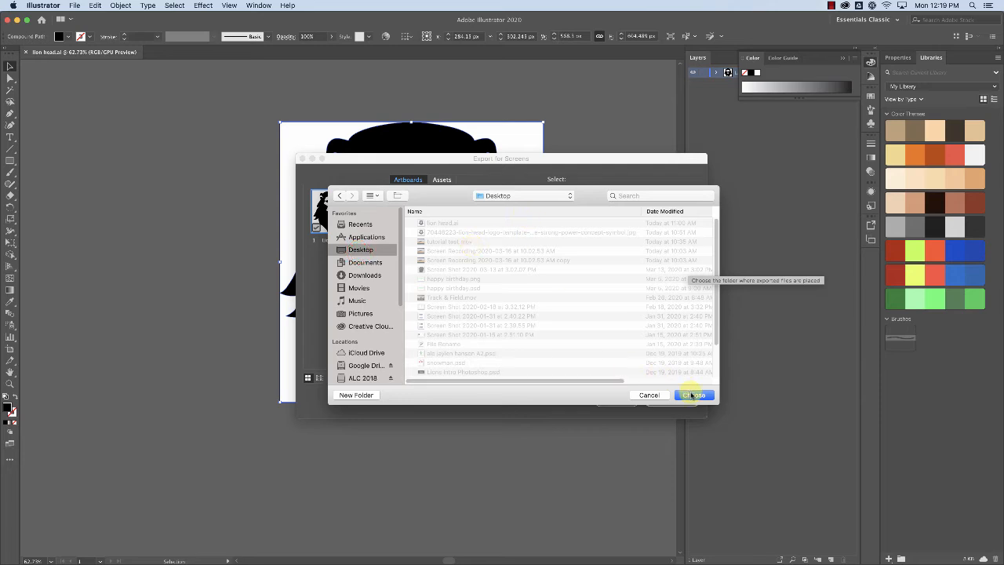
{"action": "left_click", "coordinate": [354, 395]}
{"action": "type", "text": "Lion Shirt"}
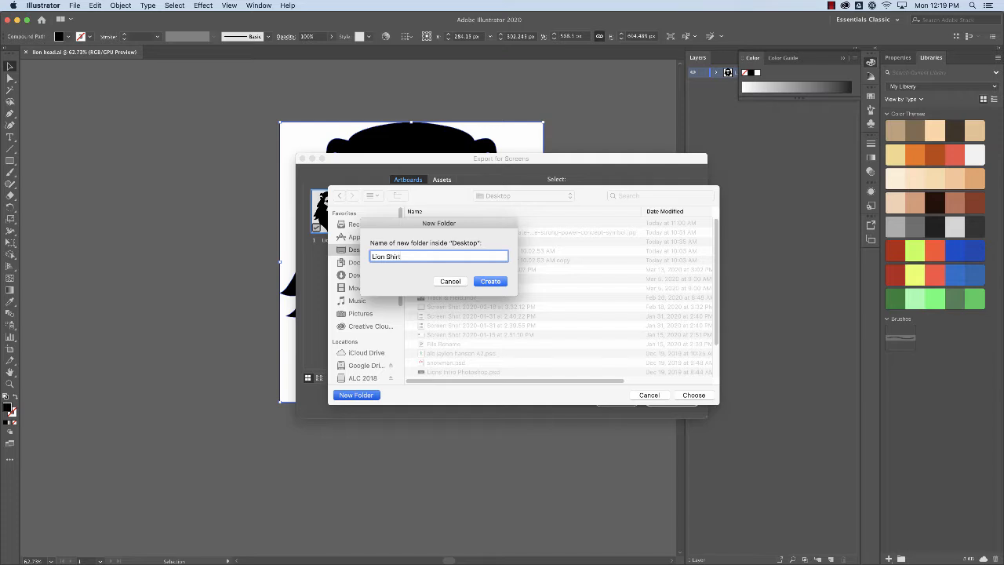
{"action": "key", "text": "Return"}
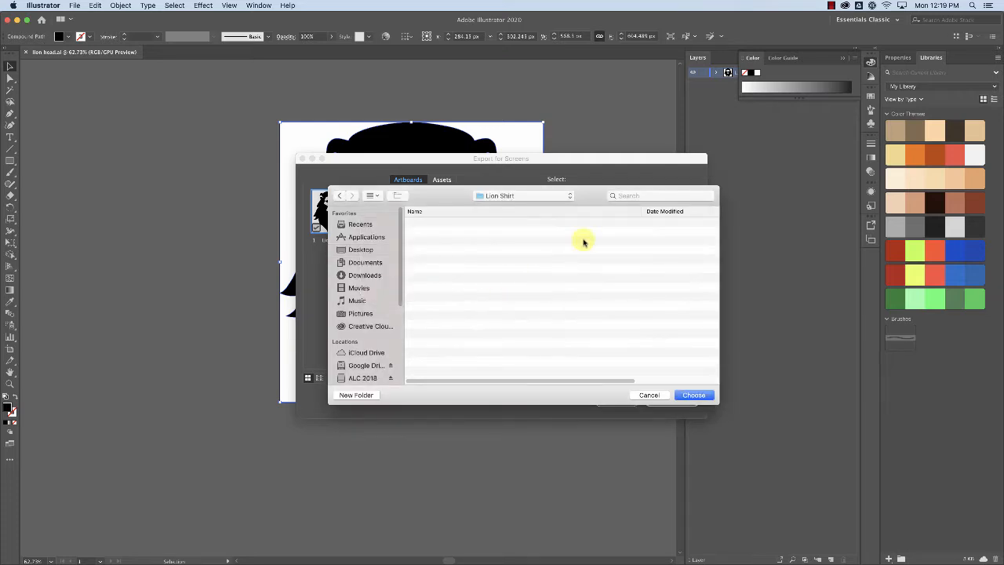
{"action": "left_click", "coordinate": [695, 395]}
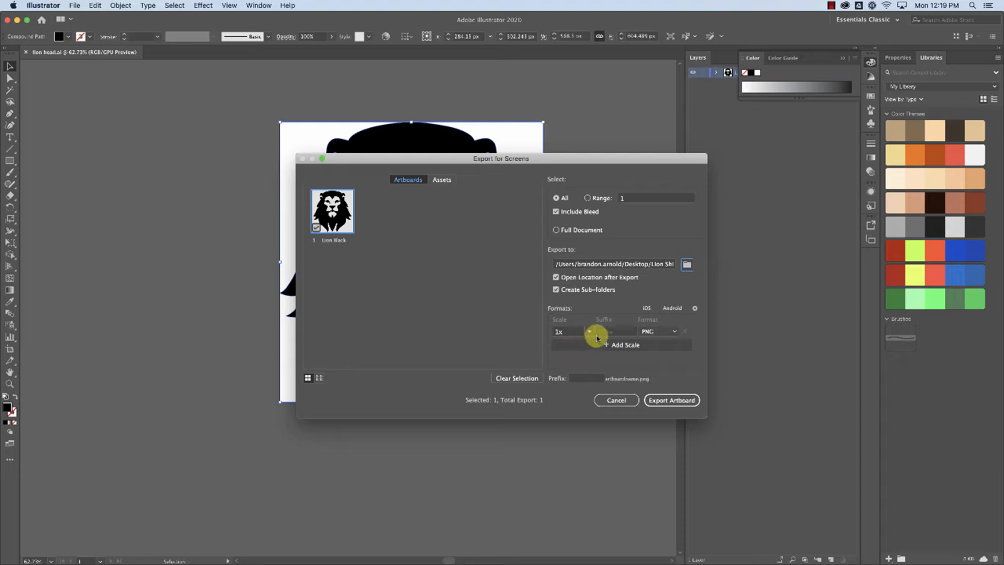
Turn off sub-folder creation, set the scale to 2x, and export the artboard as a PNG.
{"action": "left_click", "coordinate": [556, 289]}
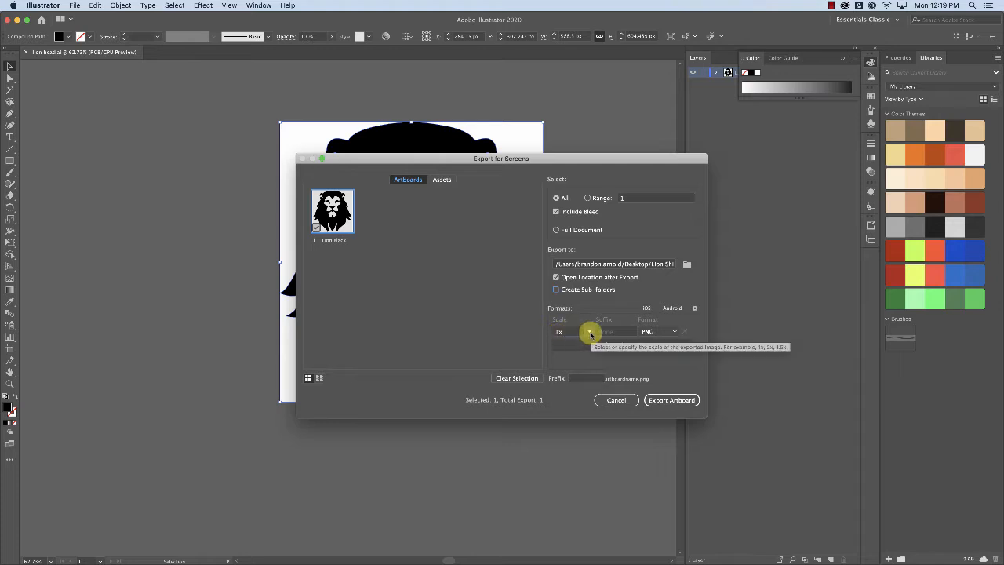
{"action": "left_click", "coordinate": [589, 332]}
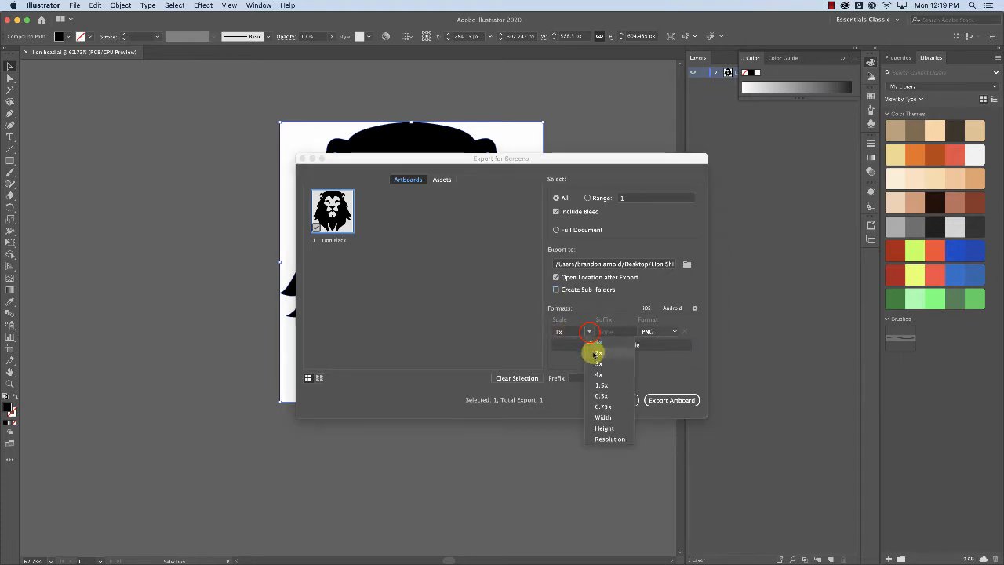
{"action": "left_click", "coordinate": [599, 354]}
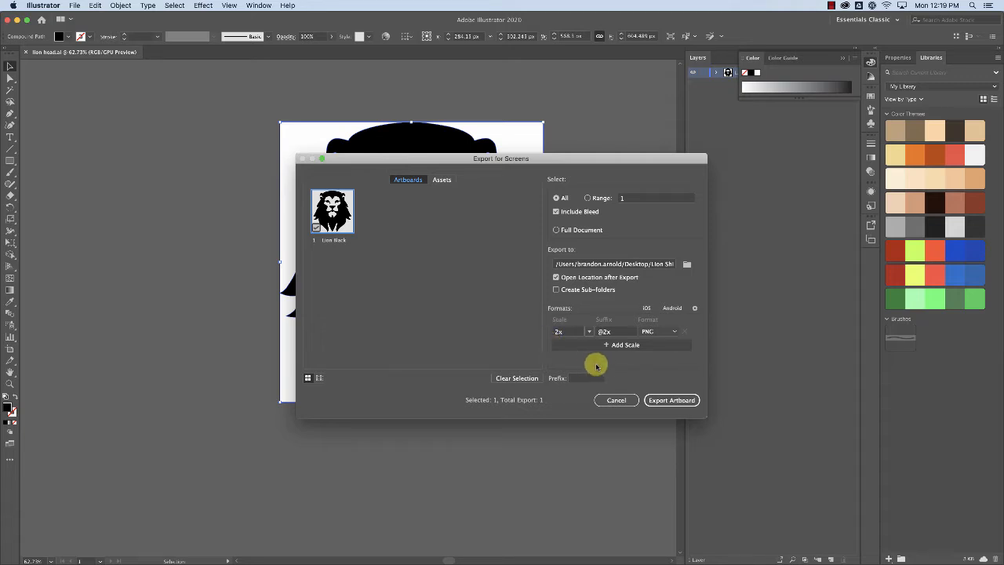
{"action": "left_click", "coordinate": [663, 401]}
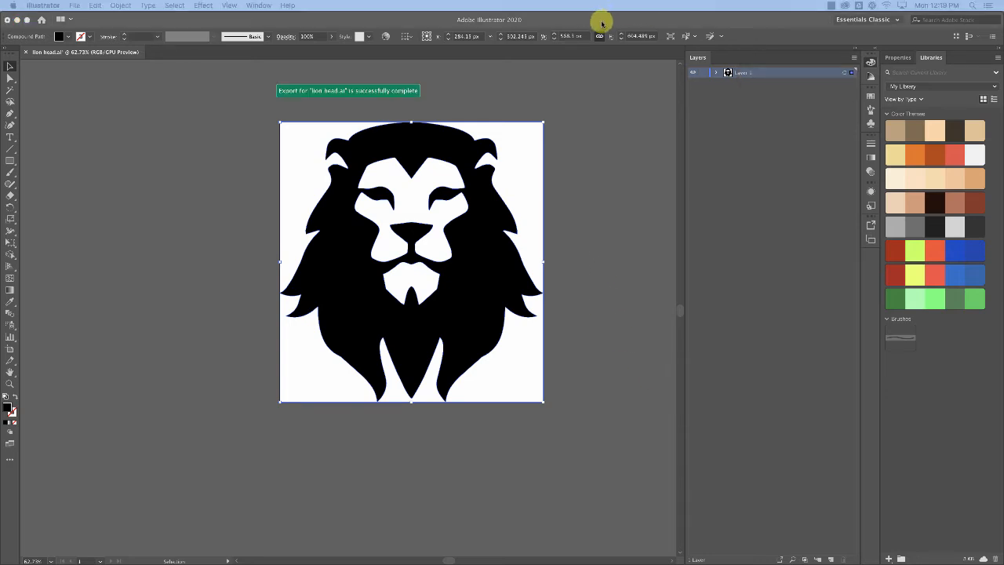
{"action": "left_click", "coordinate": [602, 23]}
{"action": "left_click", "coordinate": [73, 5]}
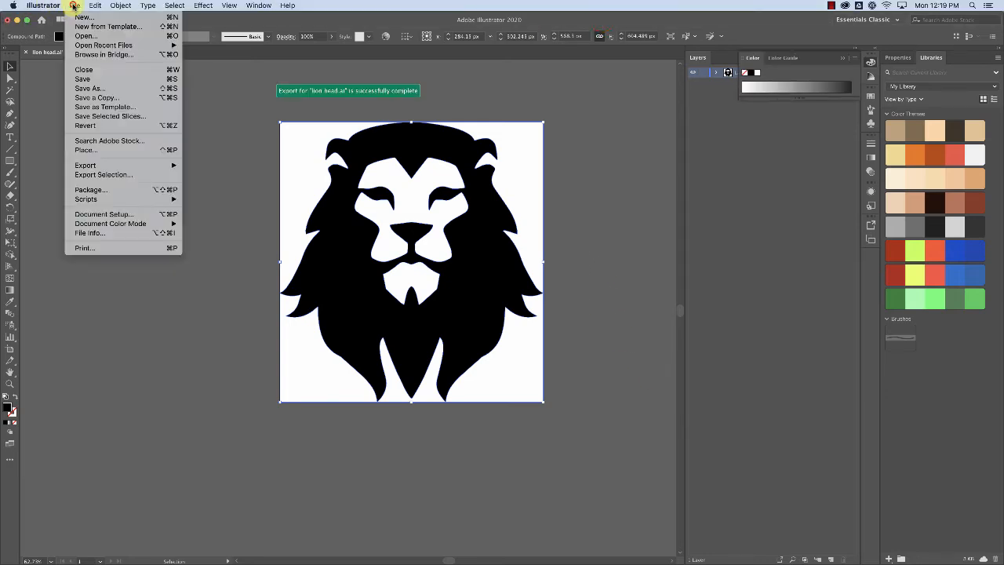
{"action": "left_click", "coordinate": [55, 63]}
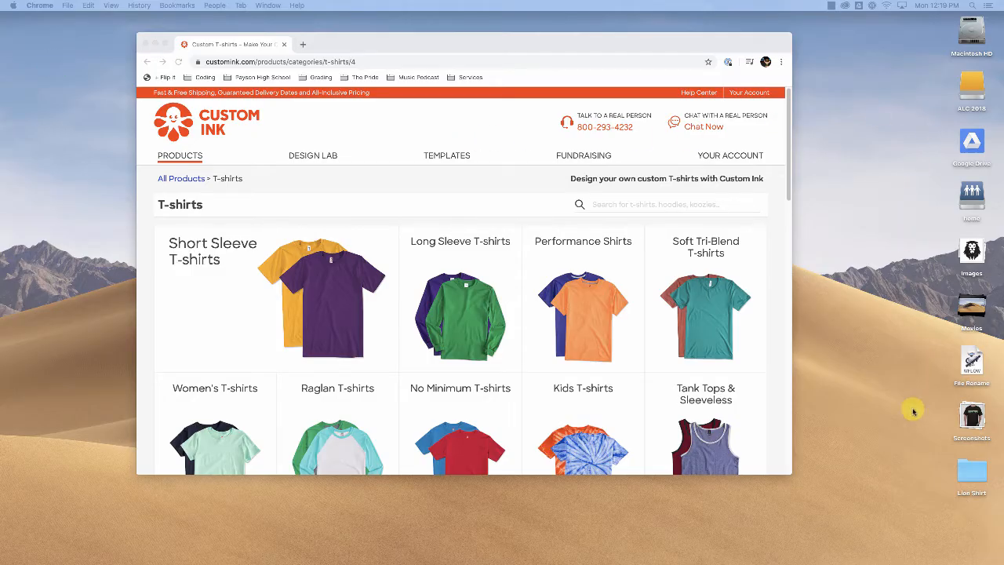
{"action": "left_click", "coordinate": [972, 472]}
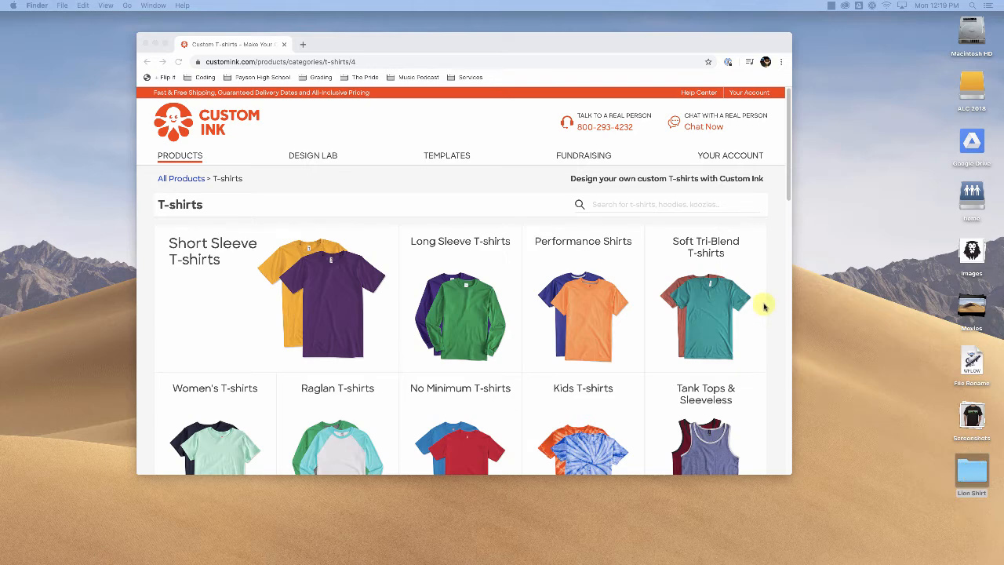
{"action": "left_click", "coordinate": [970, 469]}
{"action": "left_click_drag", "start_coordinate": [679, 52], "coordinate": [710, 94]}
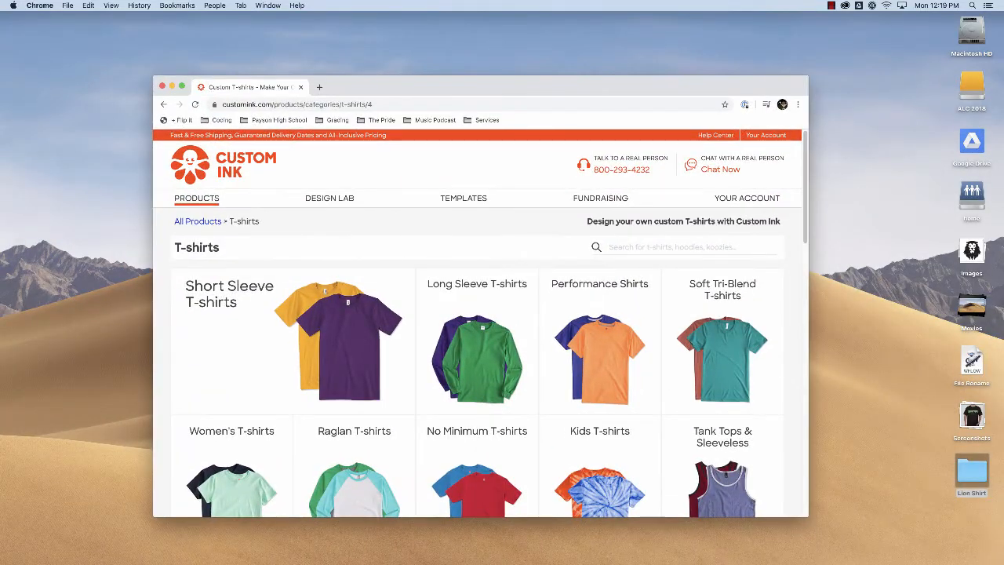
{"action": "key", "text": "super+shift+4"}
{"action": "key", "text": "space"}
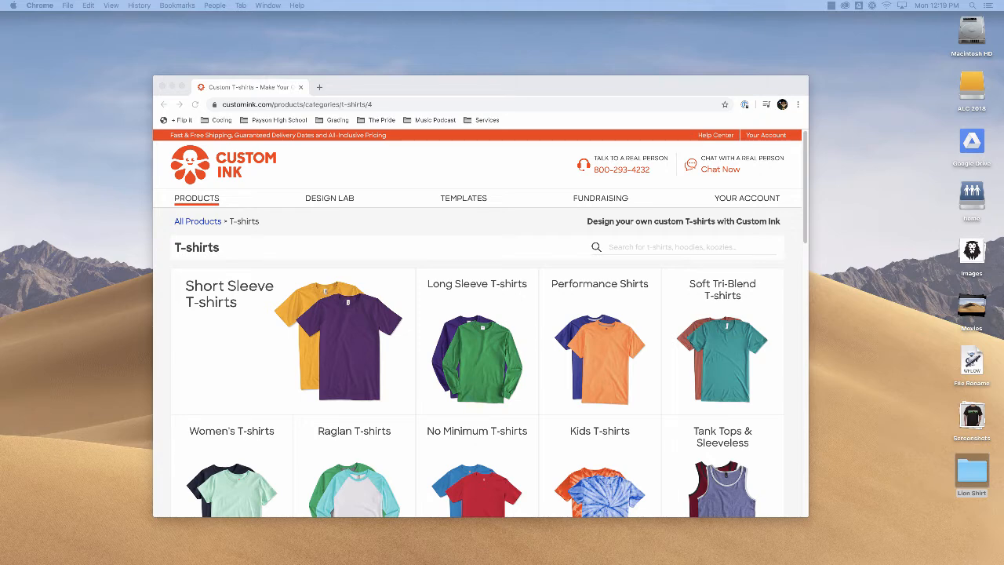
{"action": "left_click", "coordinate": [415, 129]}
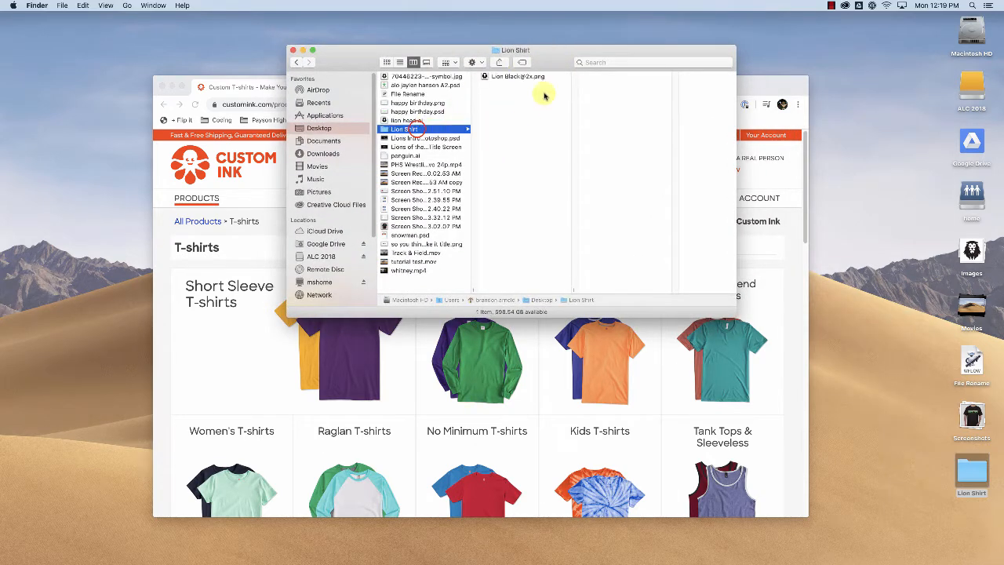
{"action": "left_click", "coordinate": [502, 76]}
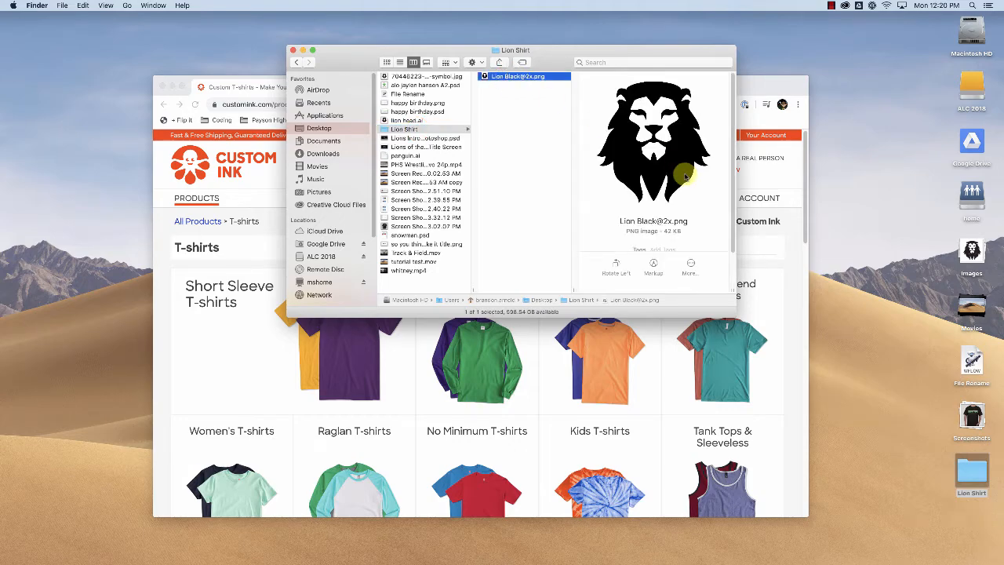
Rearrange the Finder and browser windows so the Custom Ink page is in front with the lion preview beside it.
{"action": "left_click_drag", "start_coordinate": [565, 61], "coordinate": [768, 54]}
{"action": "left_click", "coordinate": [400, 82]}
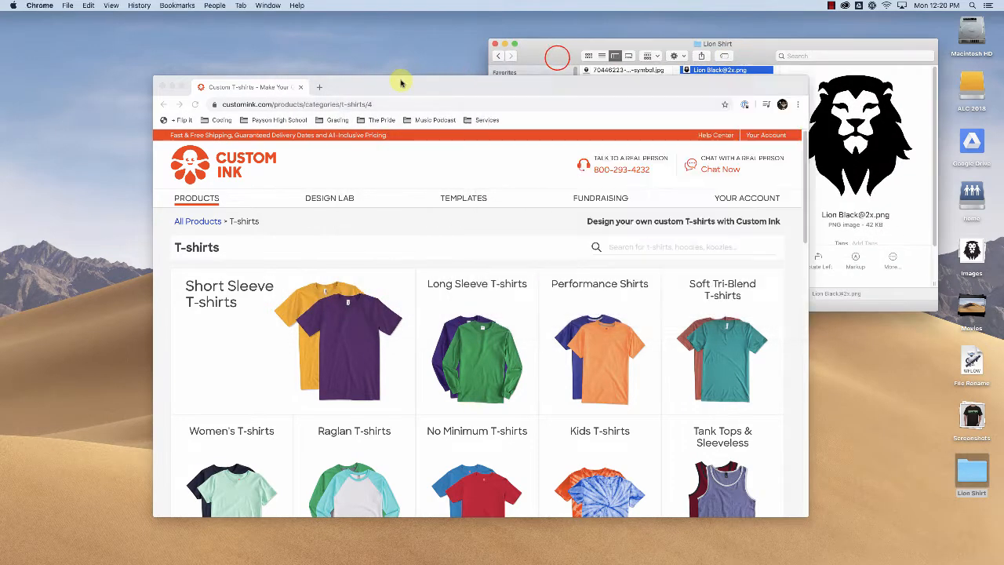
{"action": "left_click_drag", "start_coordinate": [432, 85], "coordinate": [442, 53]}
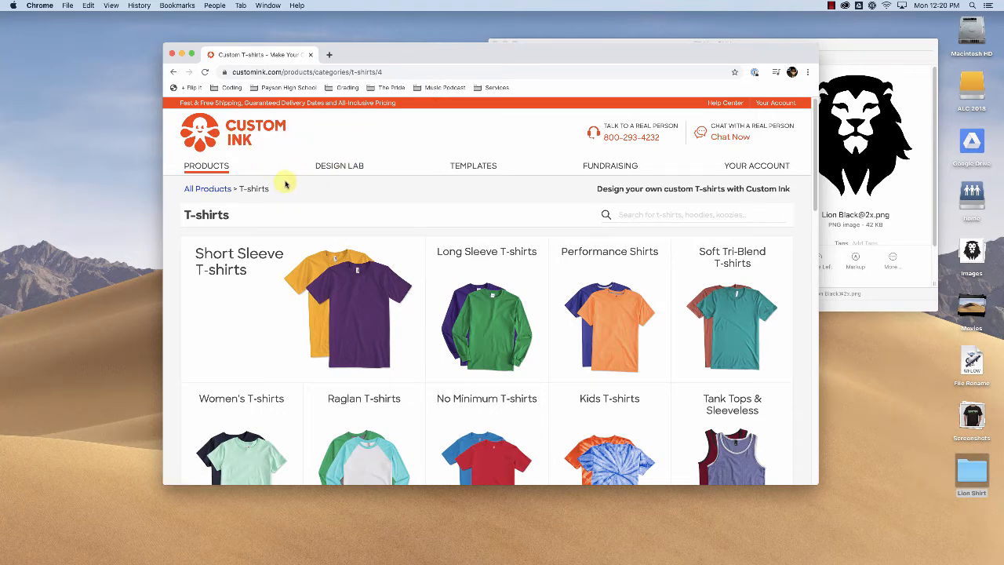
Browse the Short Sleeve T-shirts category on Custom Ink and choose the Hanes Tagless T-shirt.
{"action": "scroll", "coordinate": [286, 184], "scroll_direction": "down", "scroll_amount": 1}
{"action": "scroll", "coordinate": [286, 184], "scroll_direction": "up", "scroll_amount": 1}
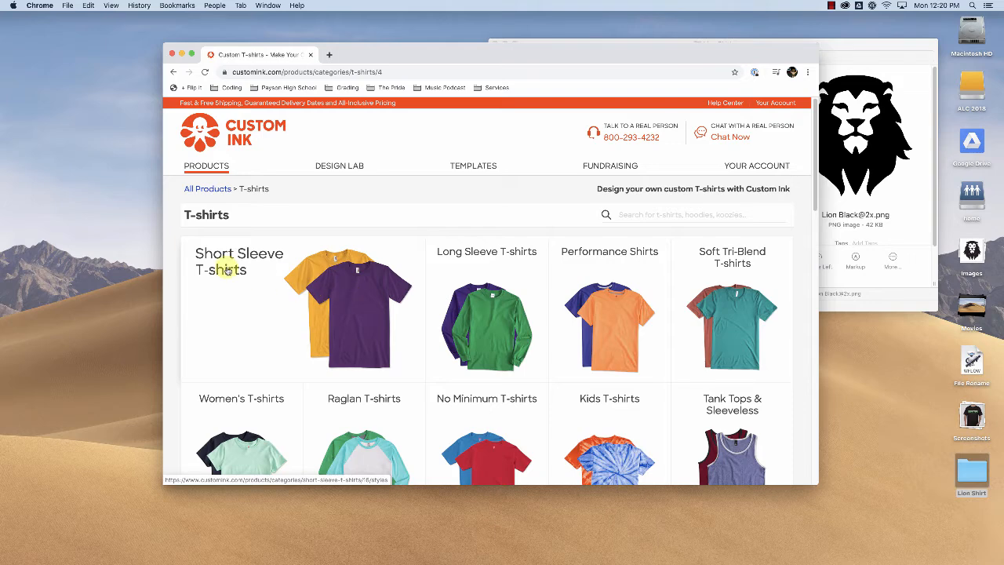
{"action": "left_click", "coordinate": [343, 300]}
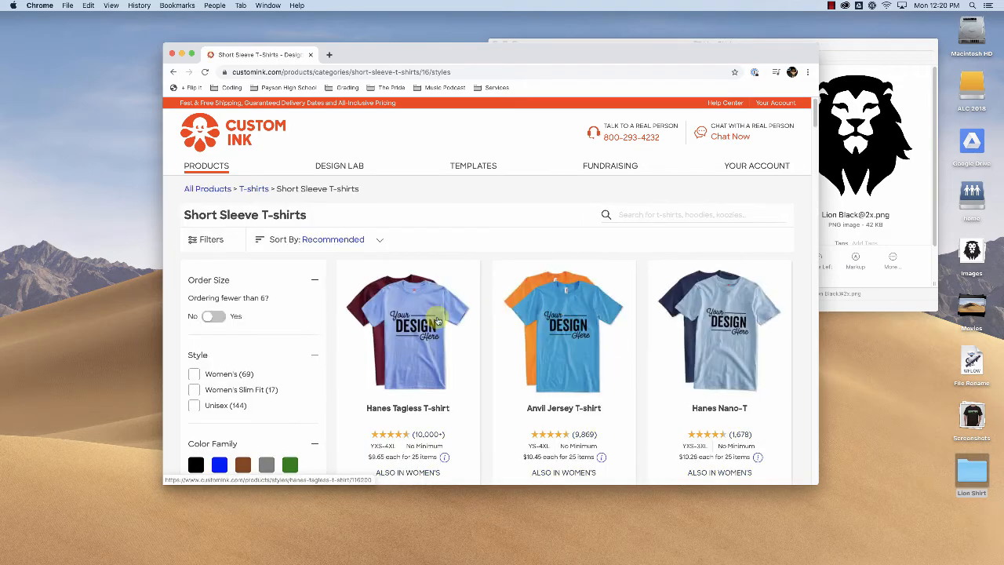
{"action": "scroll", "coordinate": [435, 323], "scroll_direction": "down", "scroll_amount": 4}
{"action": "scroll", "coordinate": [427, 298], "scroll_direction": "up", "scroll_amount": 1}
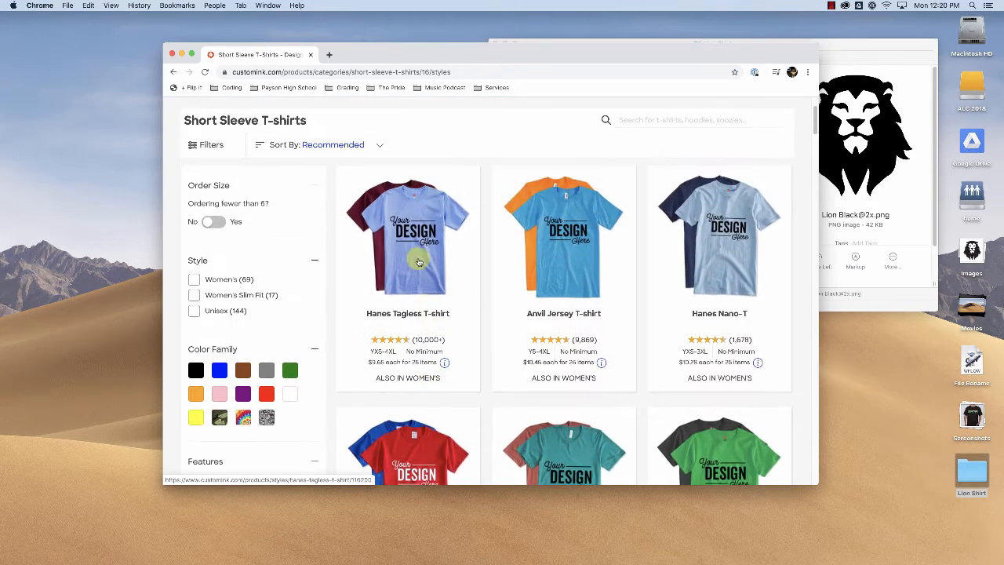
{"action": "left_click", "coordinate": [419, 262]}
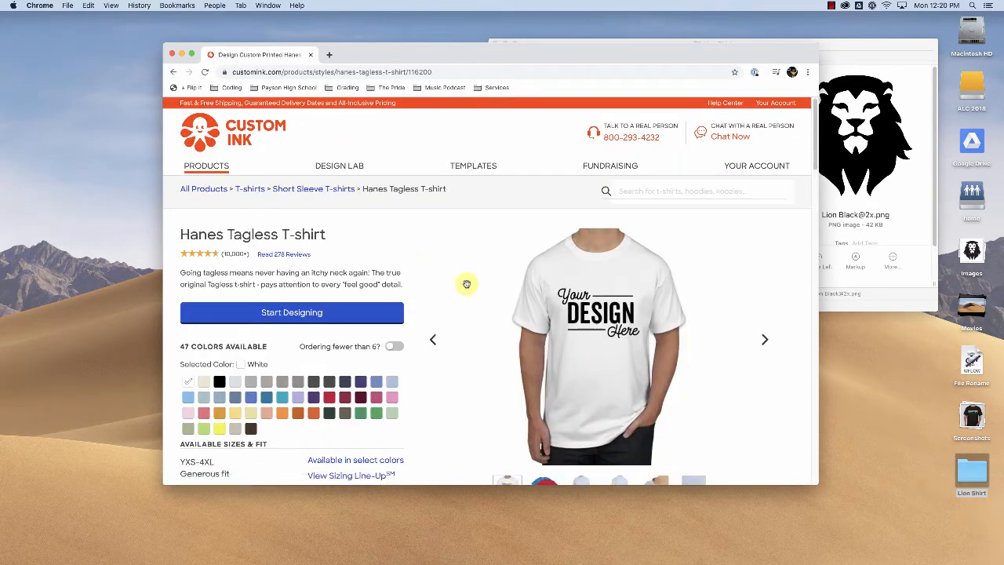
Start designing the Hanes Tagless T-shirt from scratch in the design lab, and enlarge the browser window.
{"action": "scroll", "coordinate": [465, 283], "scroll_direction": "down", "scroll_amount": 1}
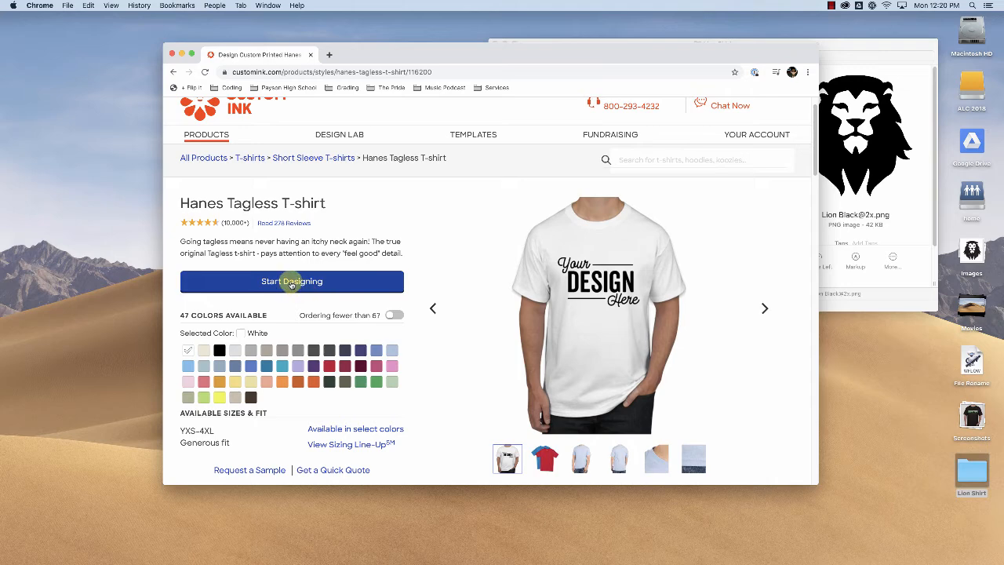
{"action": "left_click", "coordinate": [292, 284]}
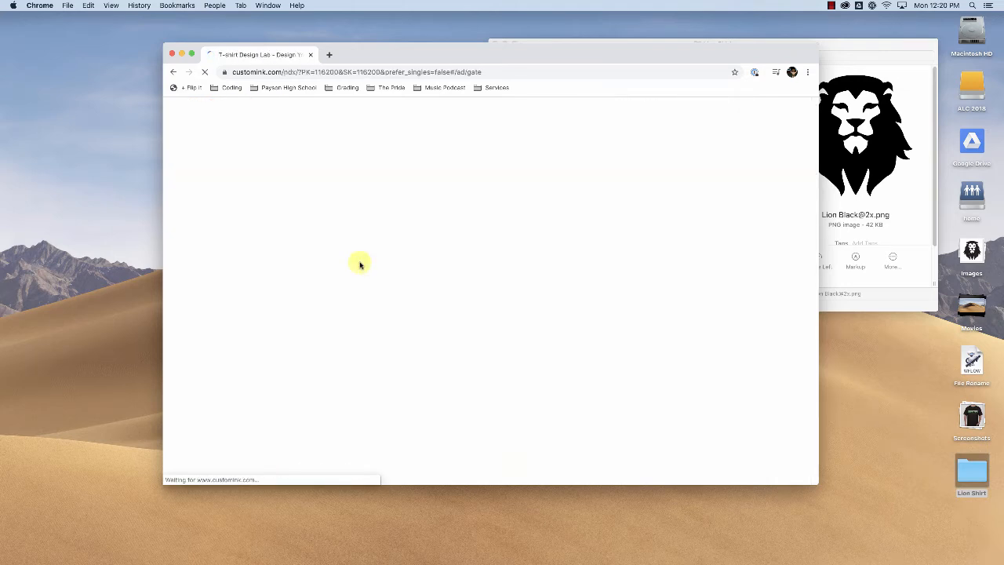
{"action": "left_click_drag", "start_coordinate": [556, 52], "coordinate": [472, 40]}
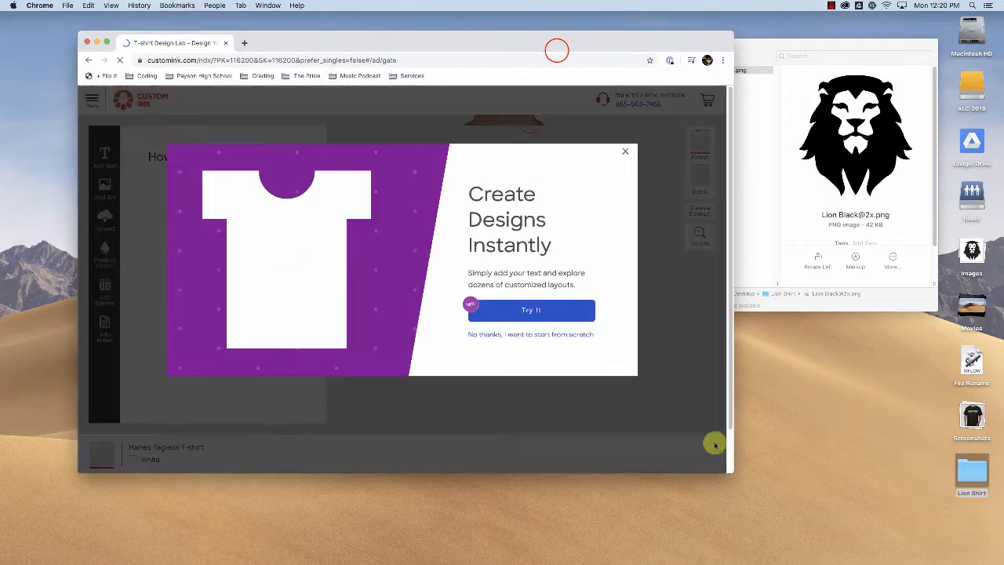
{"action": "left_click_drag", "start_coordinate": [732, 471], "coordinate": [865, 521]}
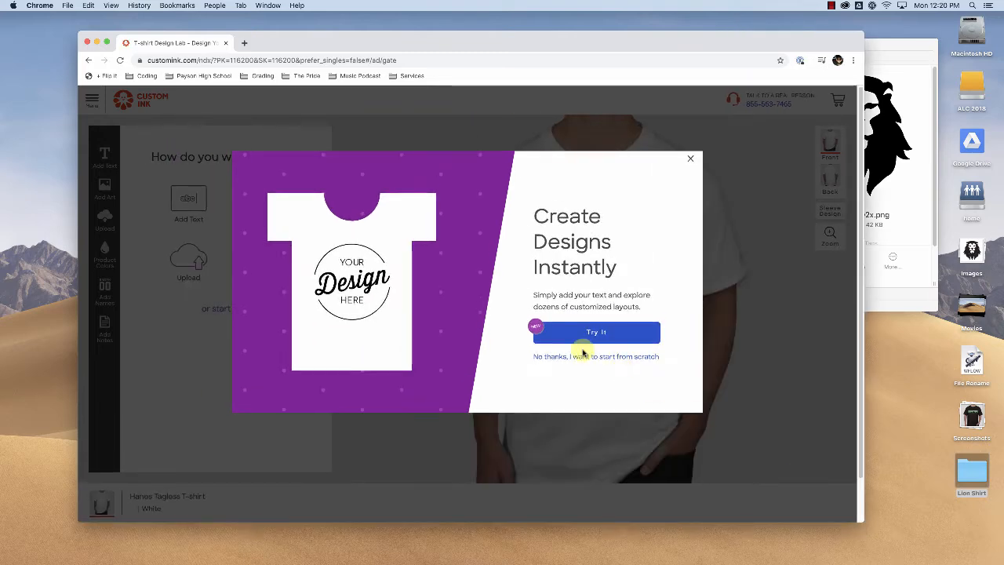
{"action": "left_click", "coordinate": [582, 357]}
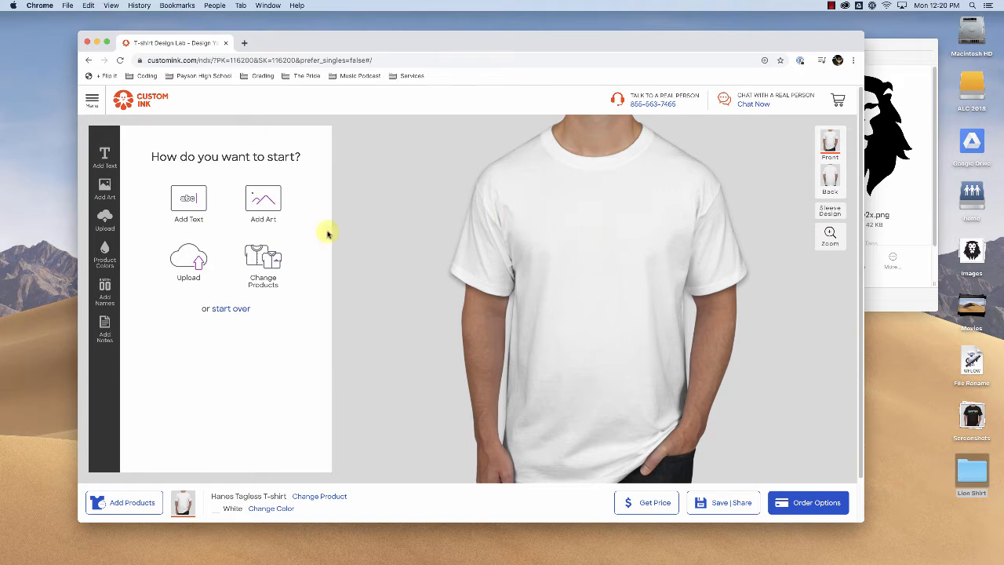
{"action": "left_click", "coordinate": [265, 201]}
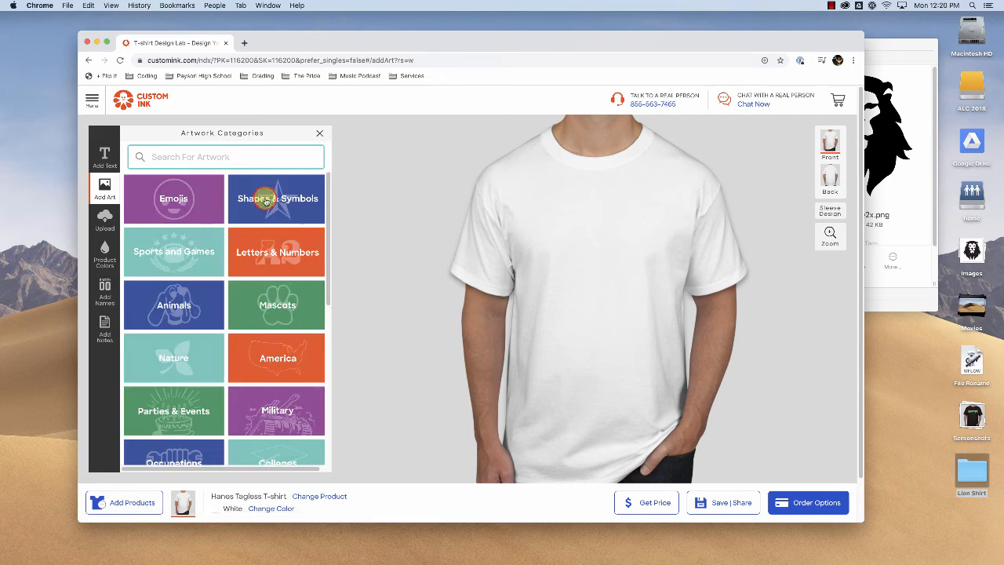
{"action": "left_click", "coordinate": [107, 219]}
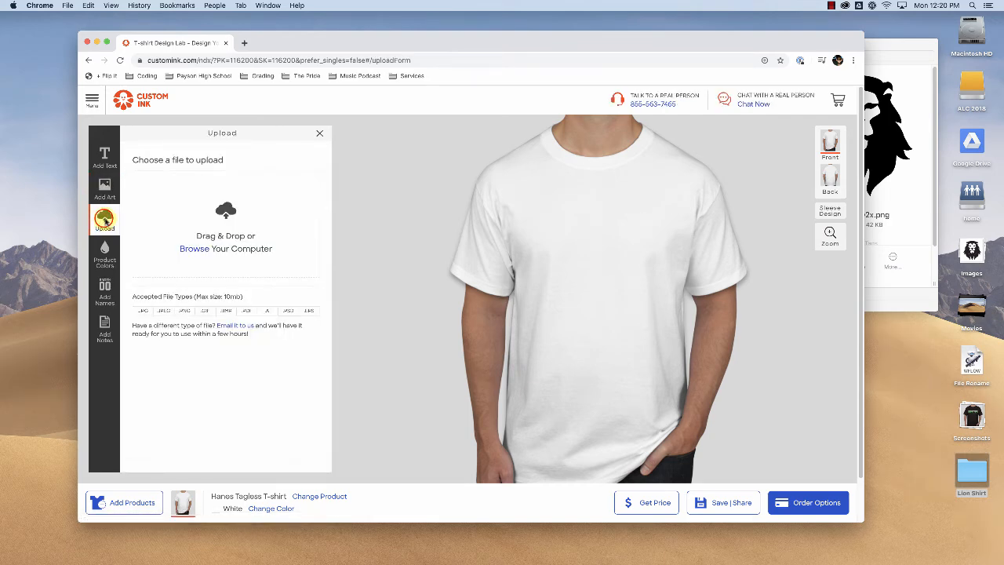
{"action": "left_click", "coordinate": [895, 51]}
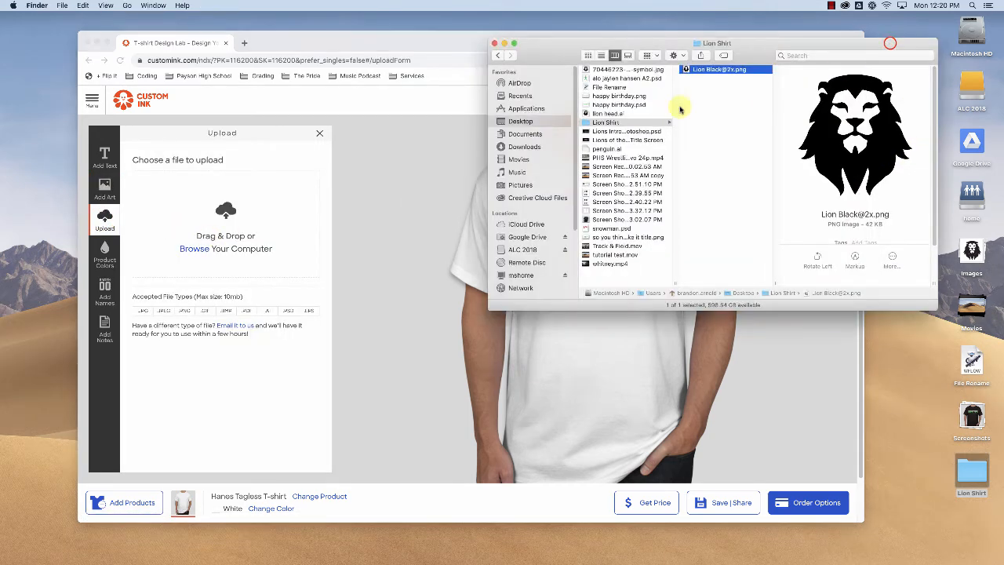
{"action": "left_click_drag", "start_coordinate": [711, 71], "coordinate": [235, 223]}
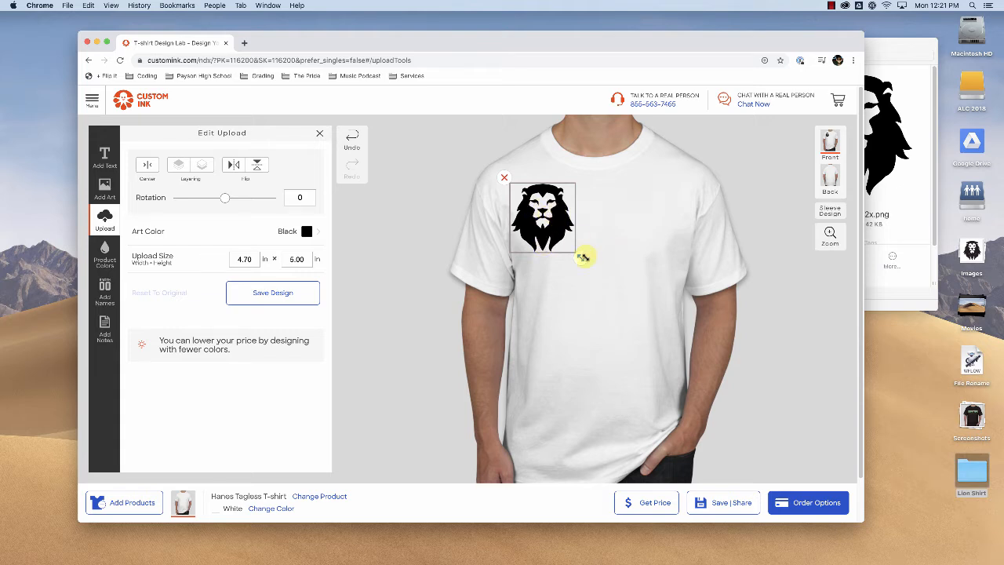
{"action": "left_click_drag", "start_coordinate": [581, 258], "coordinate": [658, 359]}
{"action": "left_click_drag", "start_coordinate": [610, 285], "coordinate": [634, 297]}
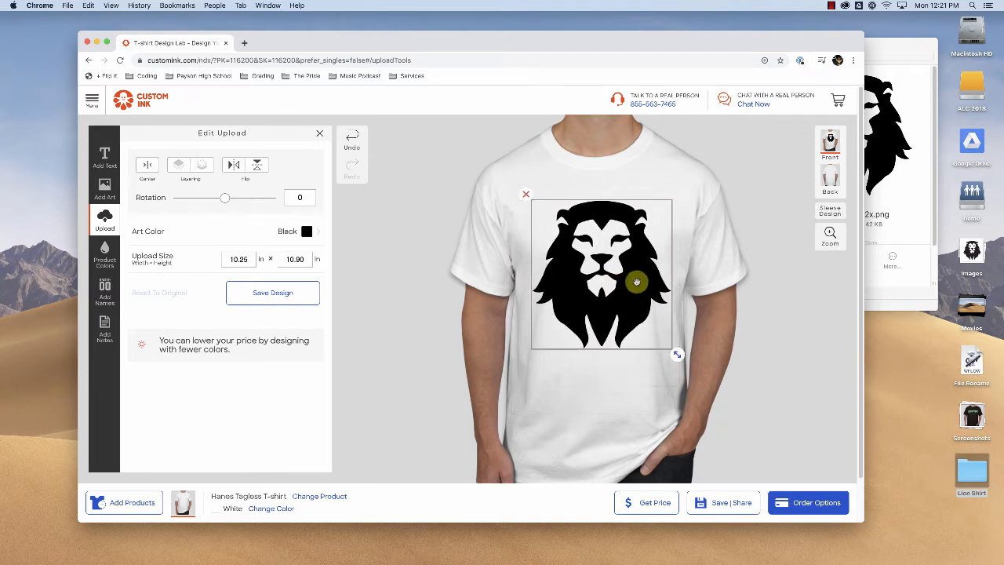
Deselect the lion artwork and capture a cropped screenshot of the white shirt.
{"action": "left_click", "coordinate": [757, 197]}
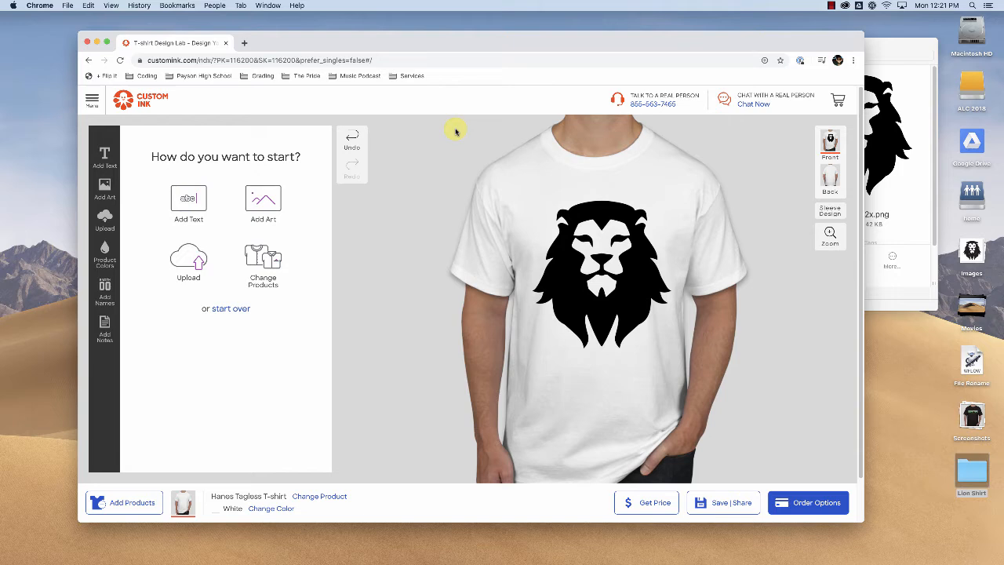
{"action": "key", "text": "shift+super+4"}
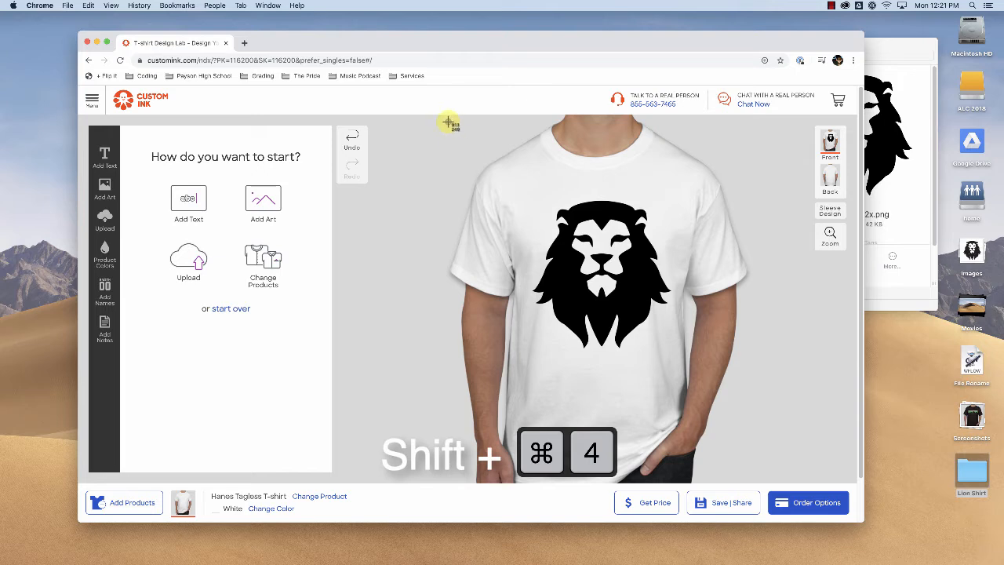
{"action": "left_click_drag", "start_coordinate": [439, 123], "coordinate": [765, 479]}
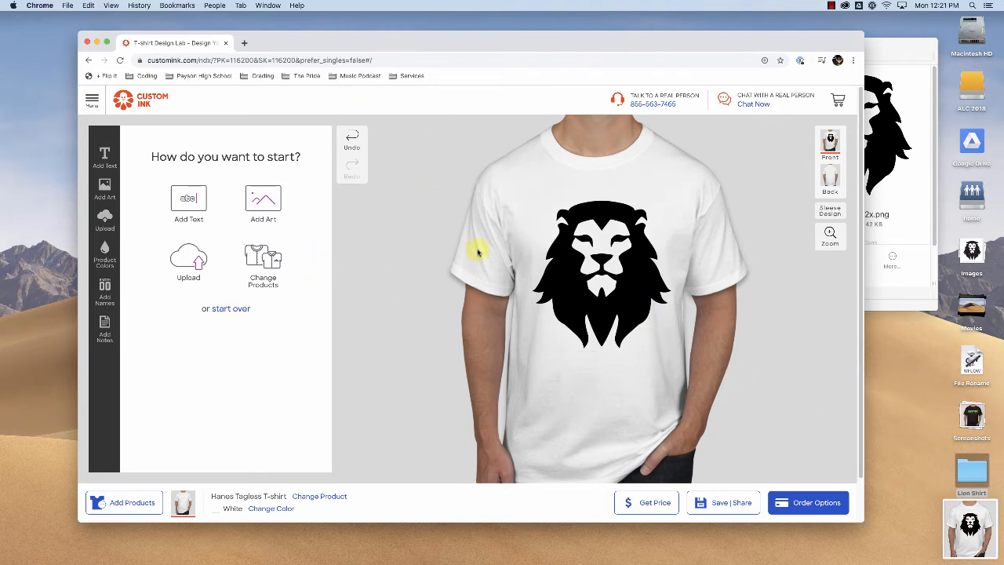
Change the product to the short-sleeve Hanes Tagless T-shirt in Light Steel and capture a cropped screenshot of the shirt.
{"action": "left_click", "coordinate": [260, 260]}
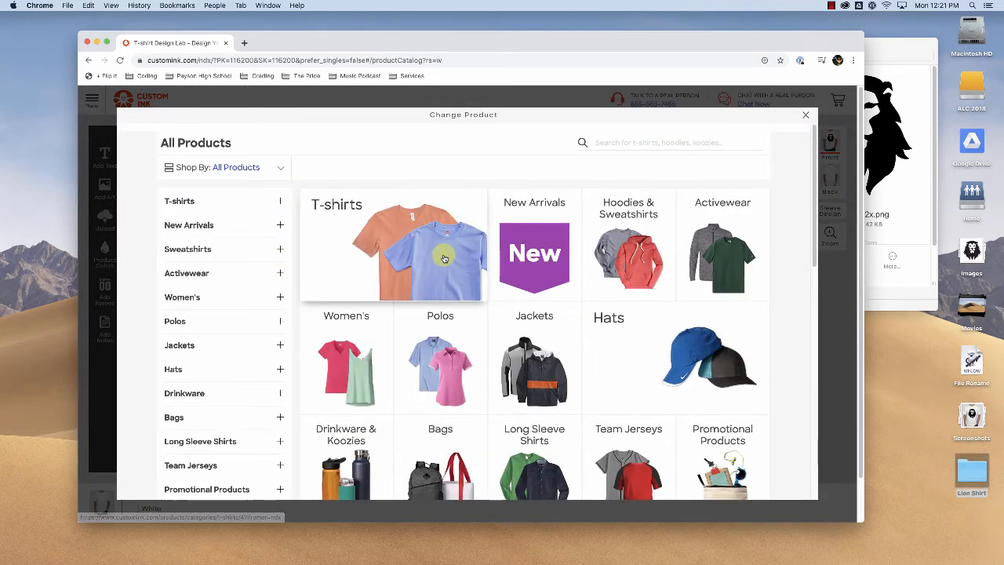
{"action": "left_click", "coordinate": [444, 254]}
{"action": "left_click", "coordinate": [353, 257]}
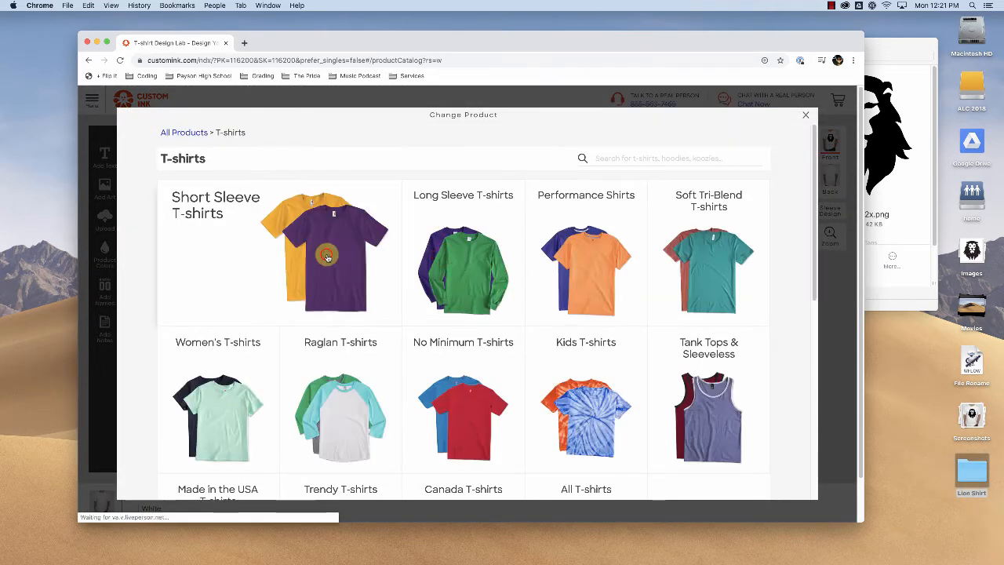
{"action": "left_click", "coordinate": [379, 267]}
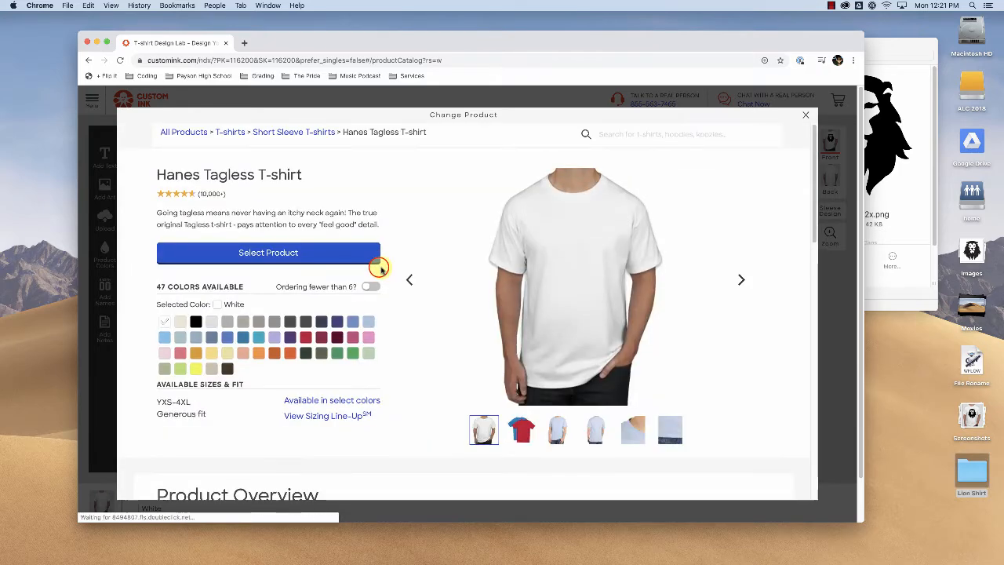
{"action": "left_click", "coordinate": [228, 323]}
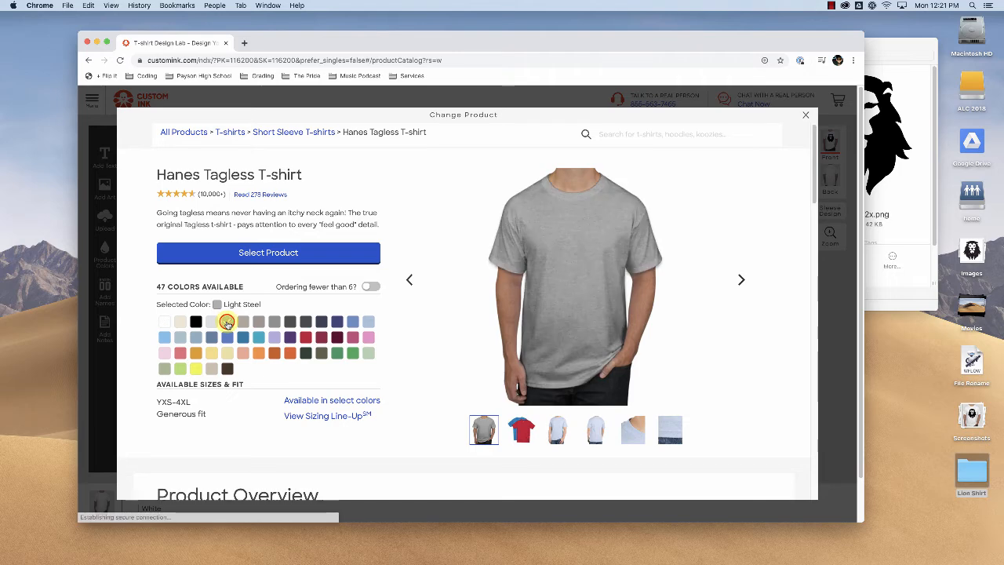
{"action": "left_click", "coordinate": [287, 259]}
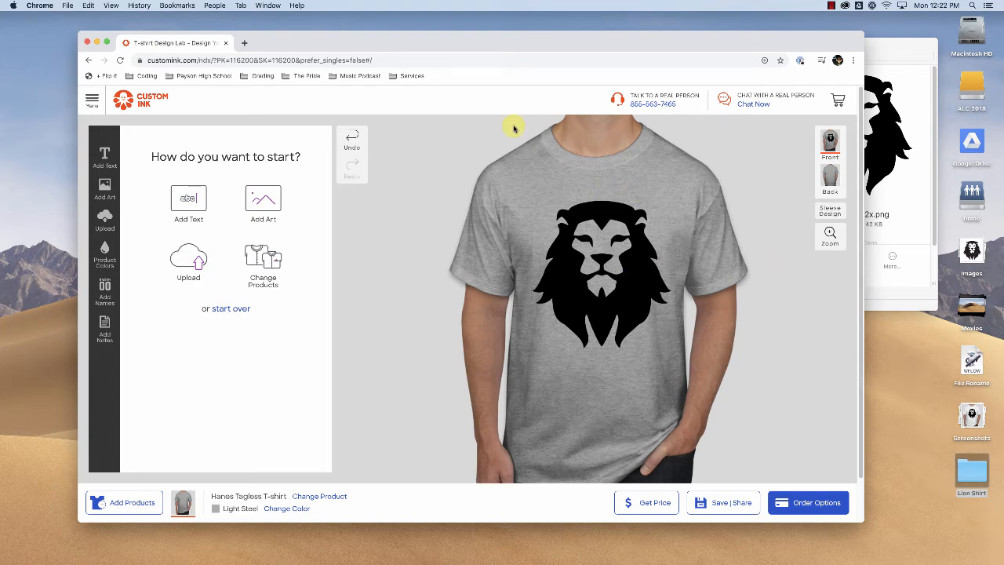
{"action": "key", "text": "shift+super+4"}
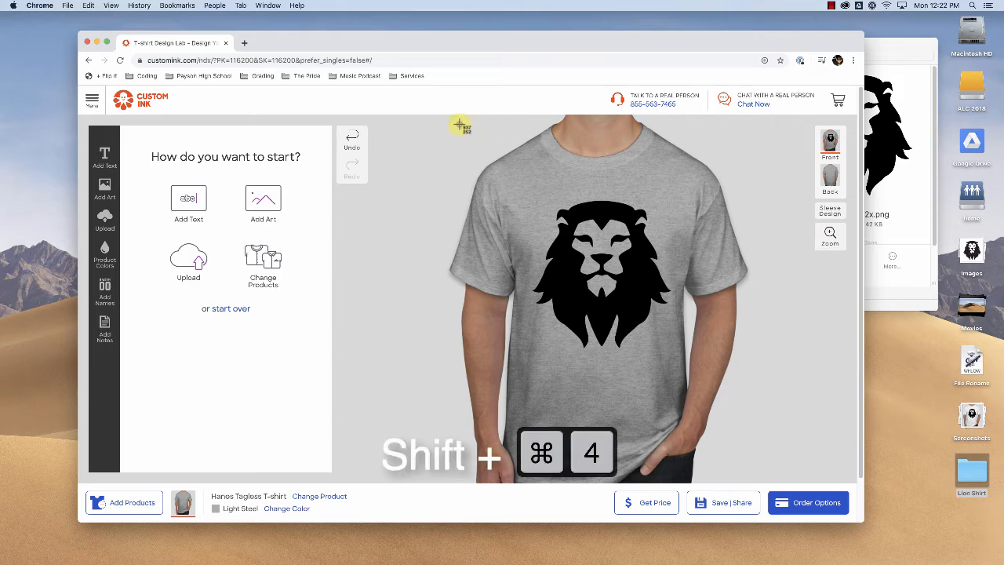
{"action": "left_click_drag", "start_coordinate": [442, 120], "coordinate": [761, 477]}
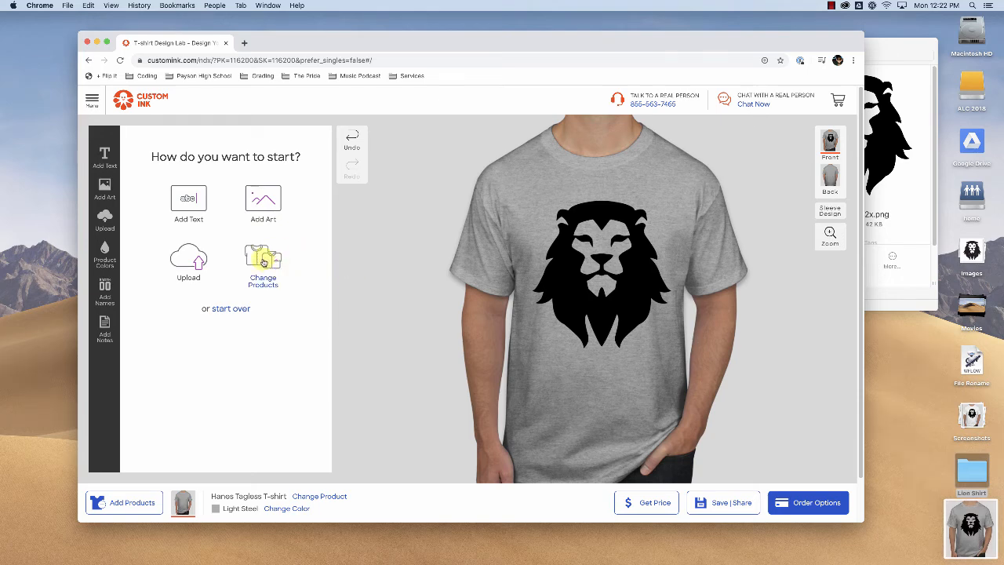
Change the shirt's product color to Black.
{"action": "left_click", "coordinate": [104, 251]}
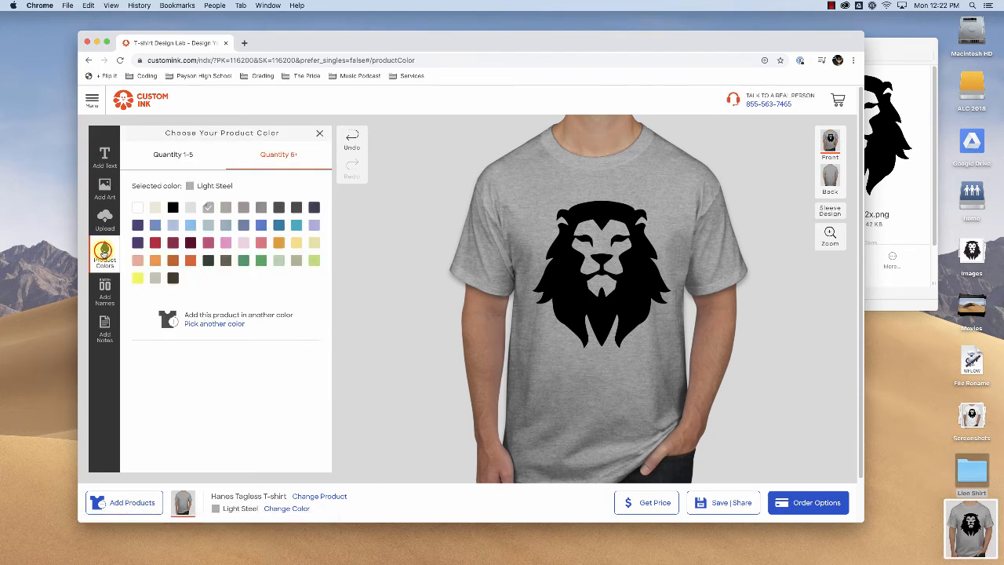
{"action": "left_click", "coordinate": [172, 209]}
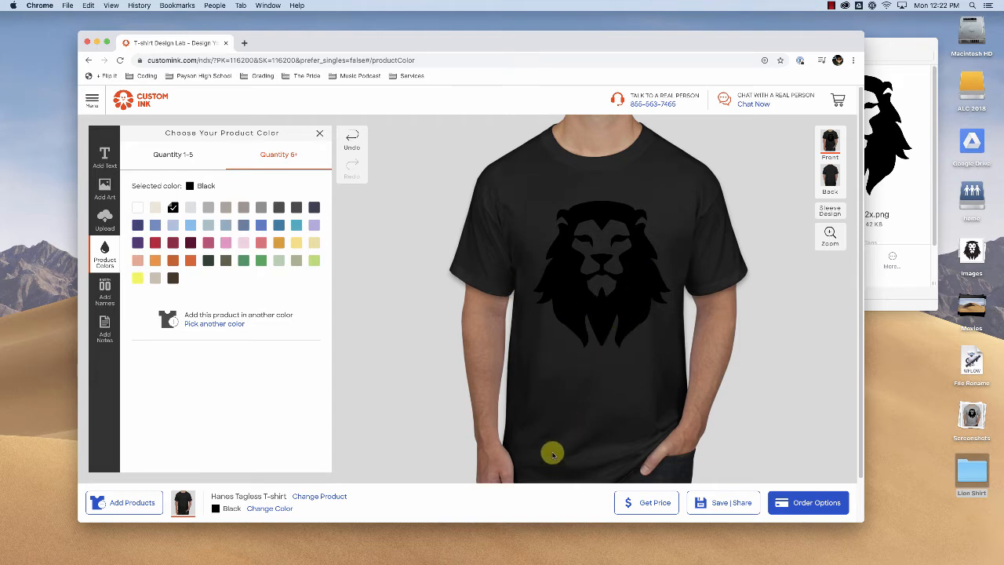
Switch to Adobe Illustrator and select the lion head compound path on the artboard.
{"action": "mouse_move", "coordinate": [550, 558]}
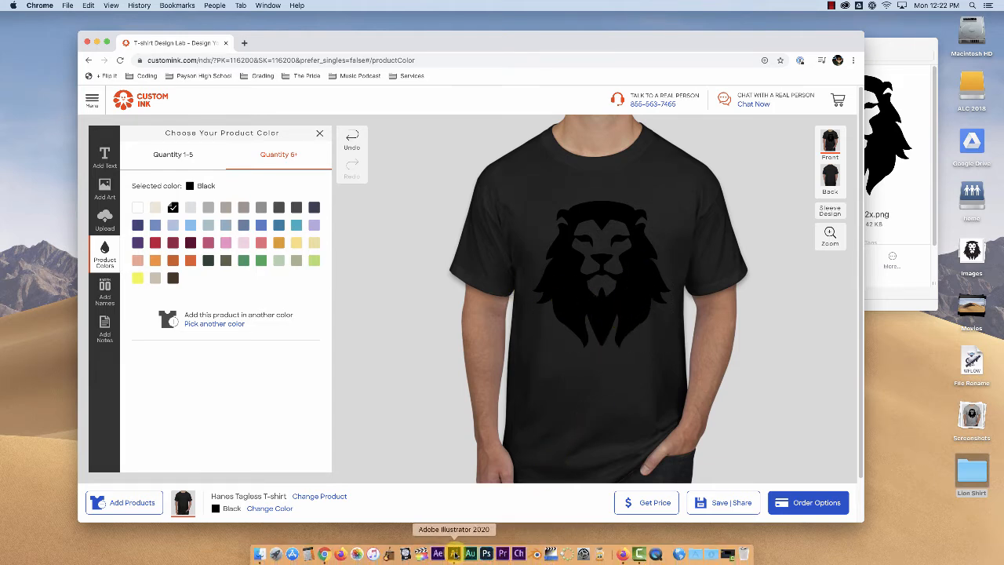
{"action": "left_click", "coordinate": [454, 556]}
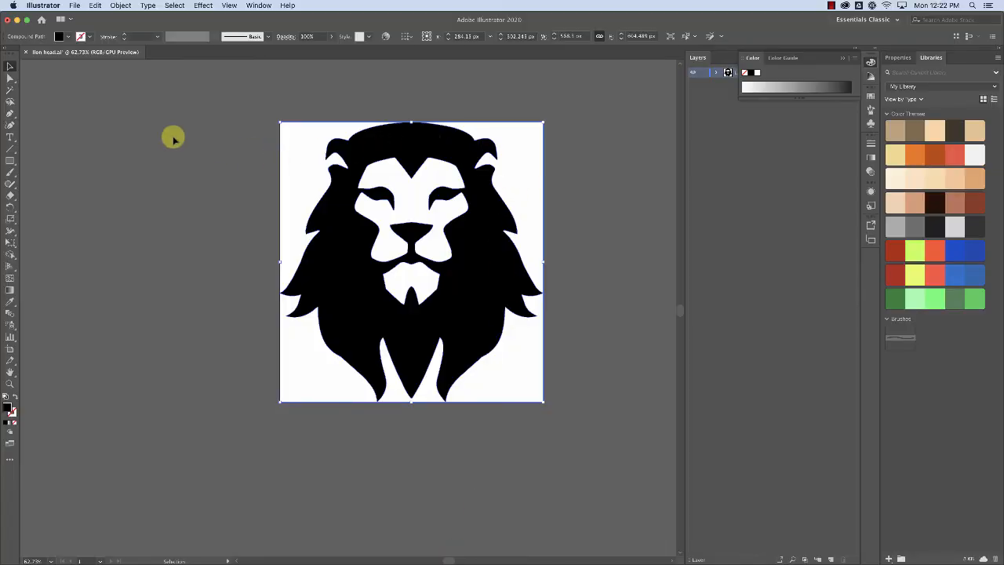
{"action": "left_click", "coordinate": [301, 142]}
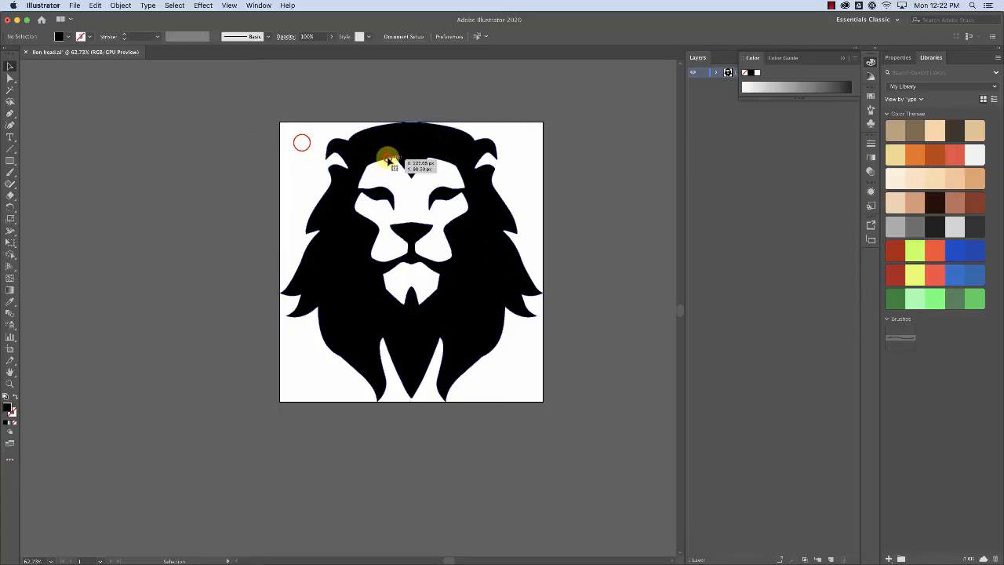
{"action": "left_click", "coordinate": [388, 158]}
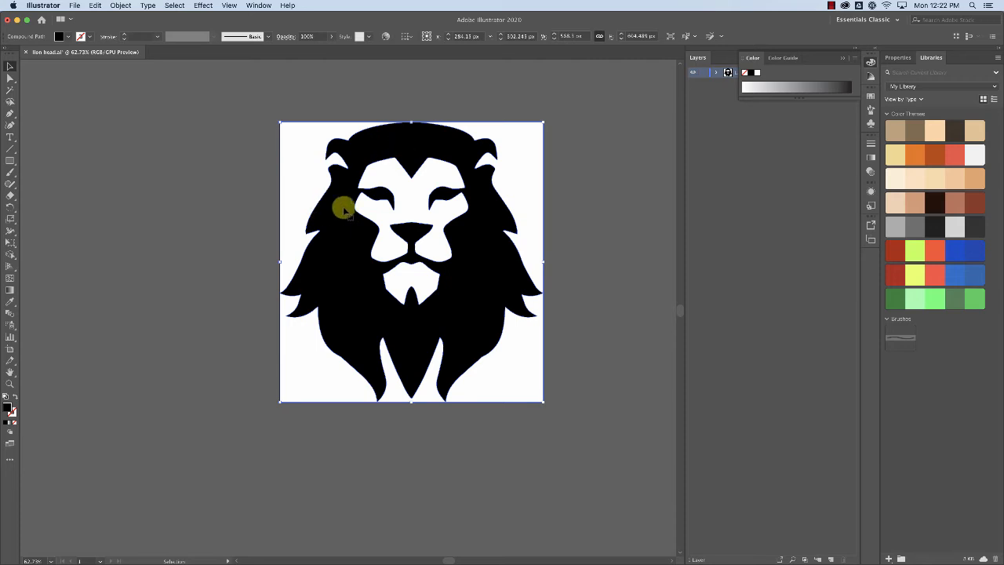
Try moving the lion head sideways off the artboard, undo the move and reselect the artwork.
{"action": "left_click_drag", "start_coordinate": [346, 214], "coordinate": [213, 217]}
{"action": "key", "text": "super+z"}
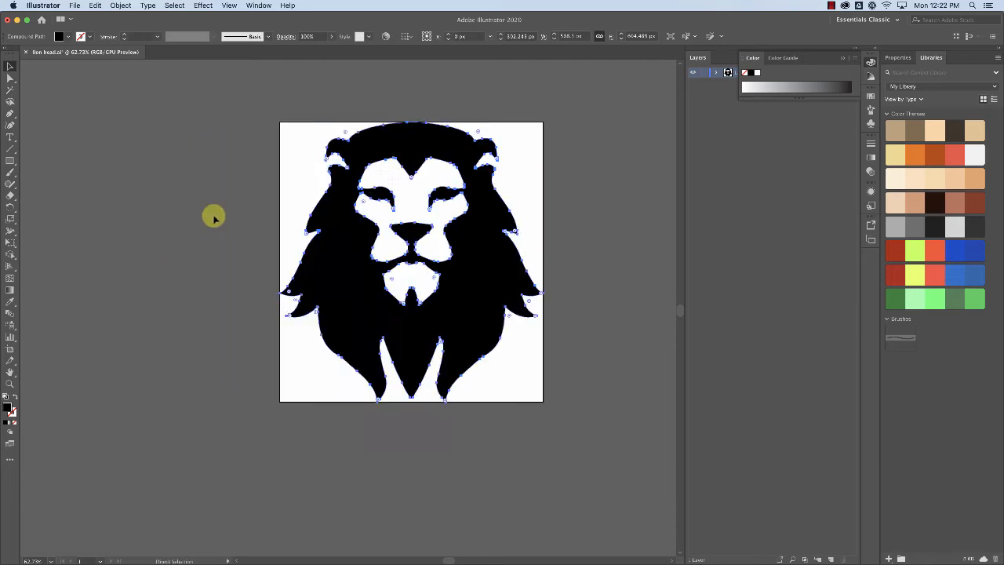
{"action": "left_click", "coordinate": [338, 239]}
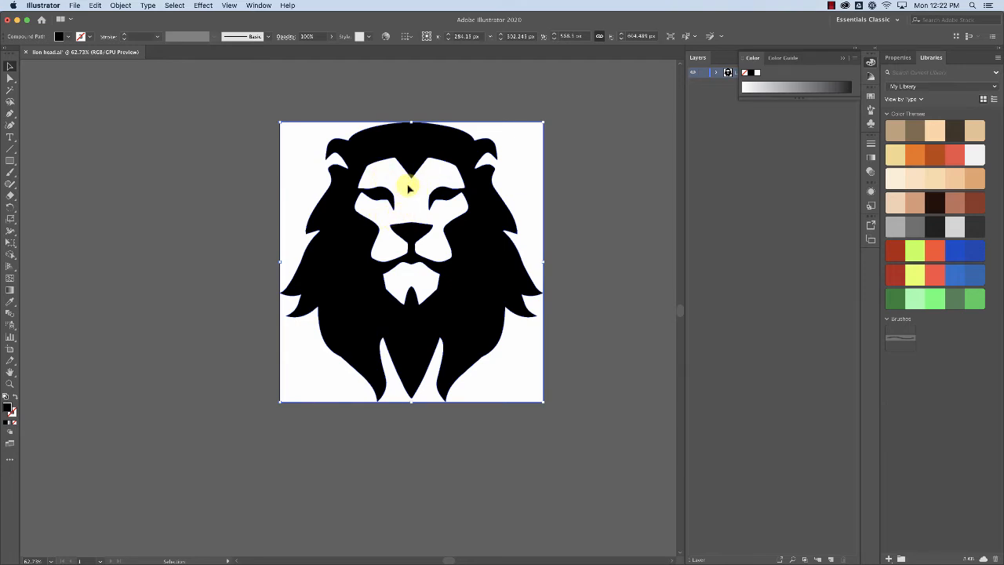
Select all artwork with the same fill color as the lion head and set its fill to red (RGB 255, 0, 0).
{"action": "left_click", "coordinate": [174, 6]}
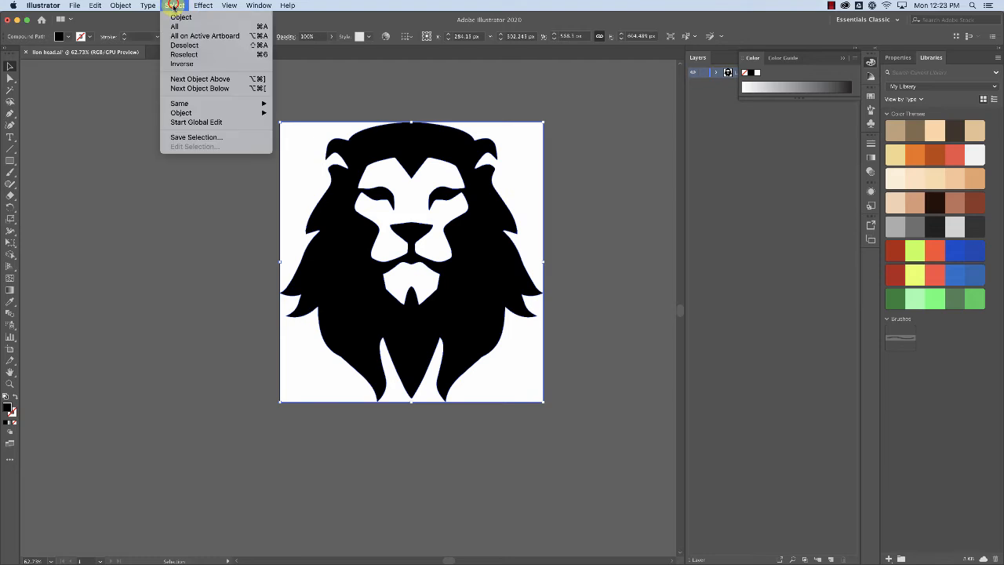
{"action": "mouse_move", "coordinate": [180, 105]}
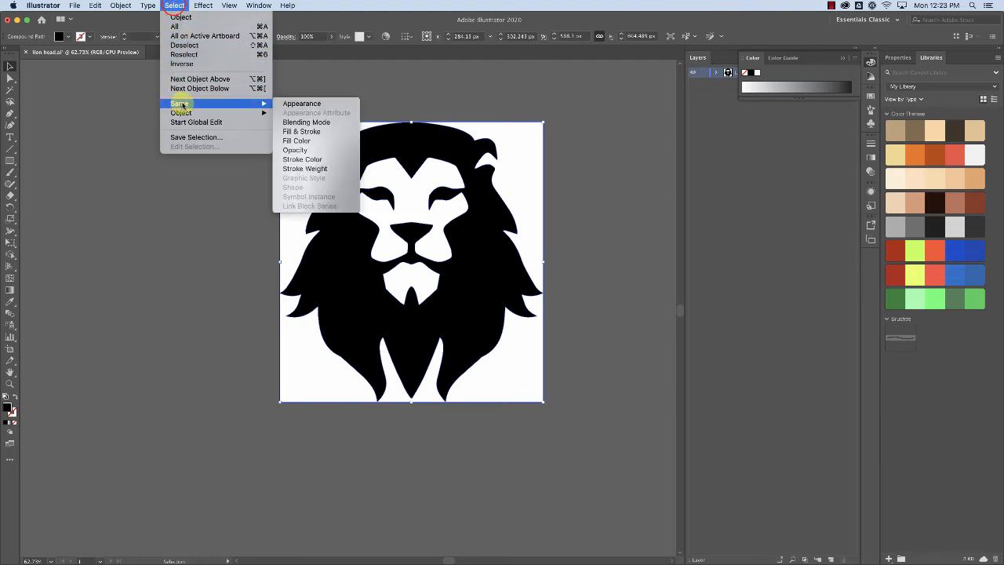
{"action": "left_click", "coordinate": [297, 141]}
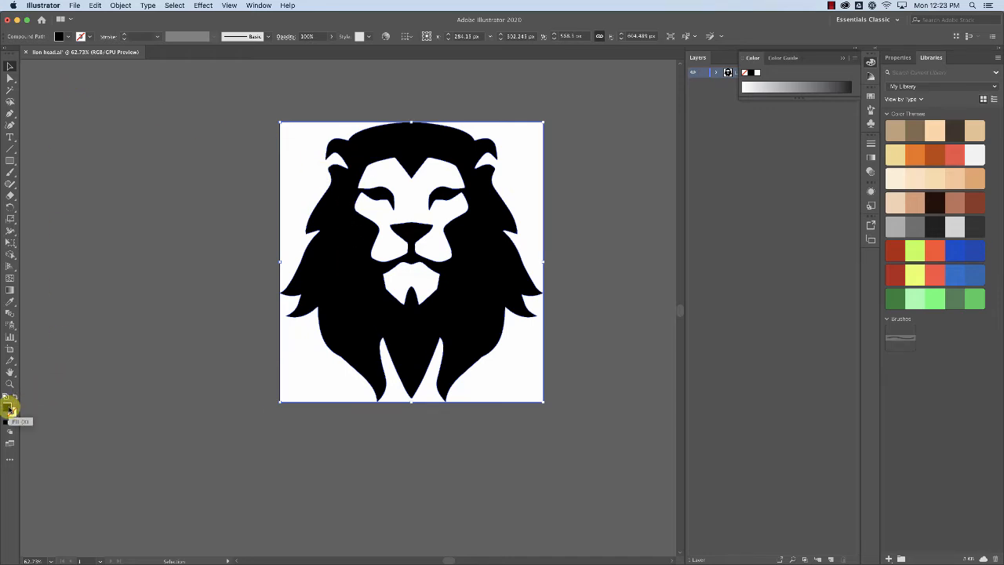
{"action": "double_click", "coordinate": [9, 409]}
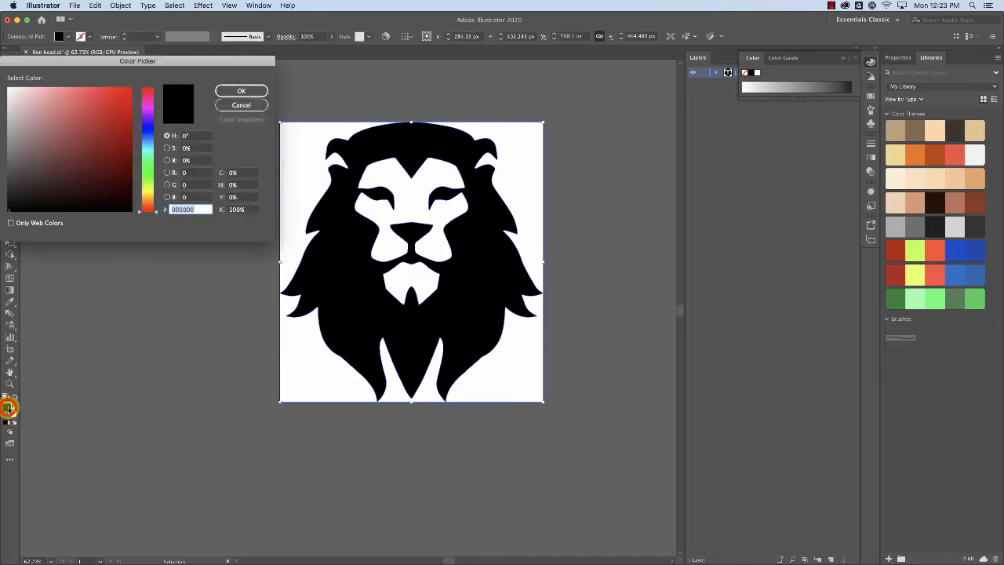
{"action": "left_click_drag", "start_coordinate": [77, 61], "coordinate": [237, 91]}
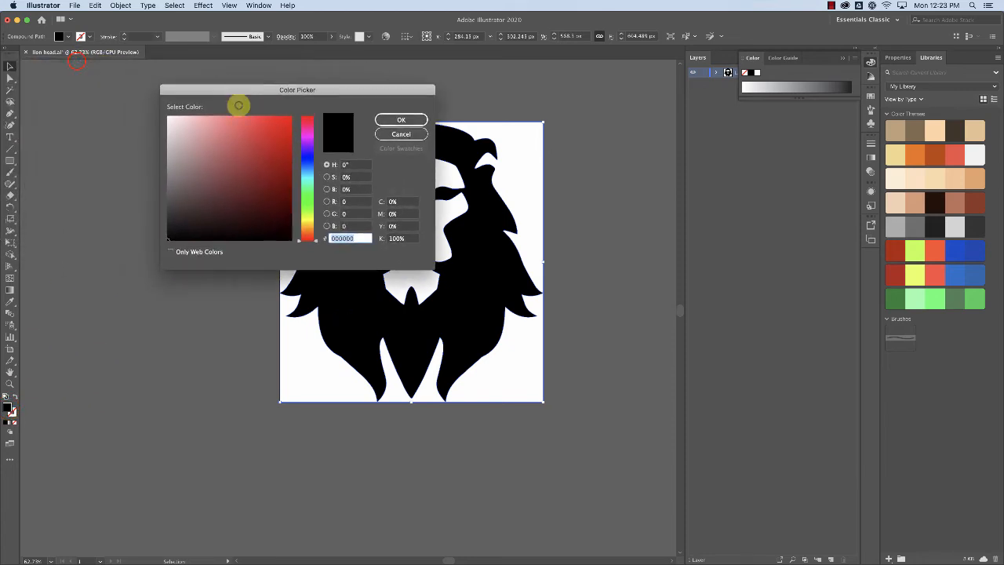
{"action": "mouse_move", "coordinate": [267, 138]}
{"action": "left_mouse_down"}
{"action": "mouse_move", "coordinate": [282, 127]}
{"action": "mouse_move", "coordinate": [254, 106]}
{"action": "mouse_move", "coordinate": [300, 109]}
{"action": "left_mouse_up"}
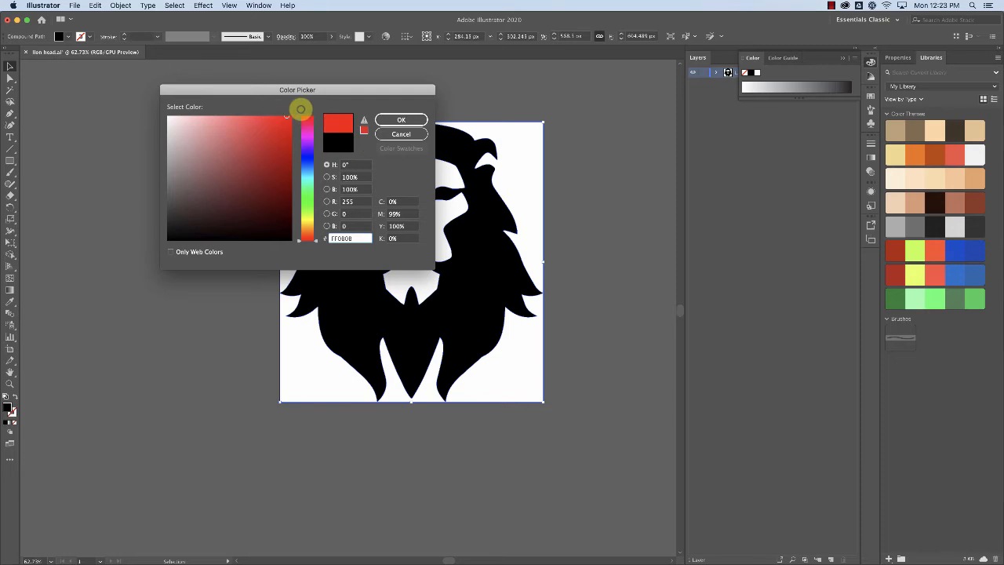
{"action": "left_click", "coordinate": [399, 120]}
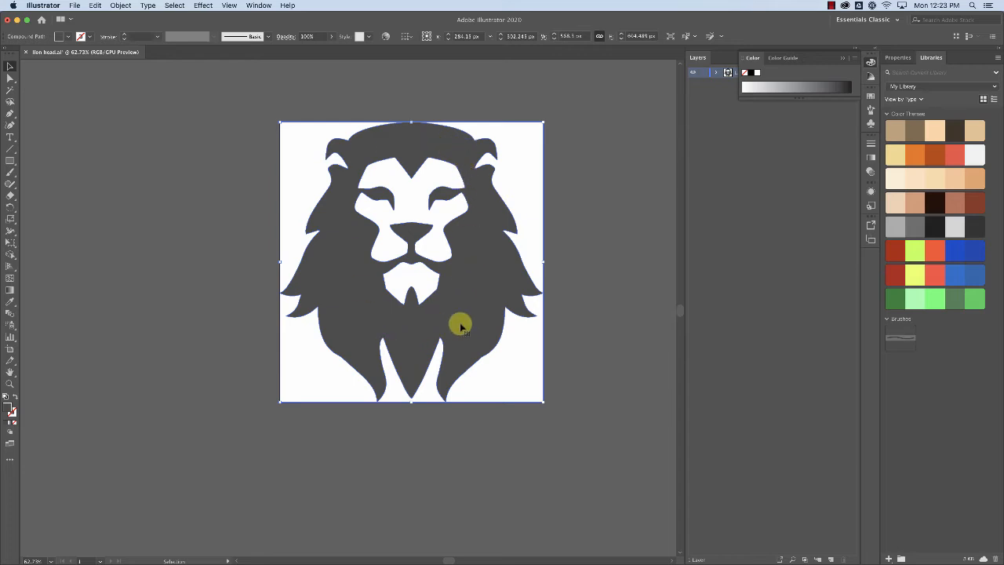
Reselect the lion head and convert its colors to RGB.
{"action": "left_click", "coordinate": [582, 367]}
{"action": "left_click", "coordinate": [518, 365]}
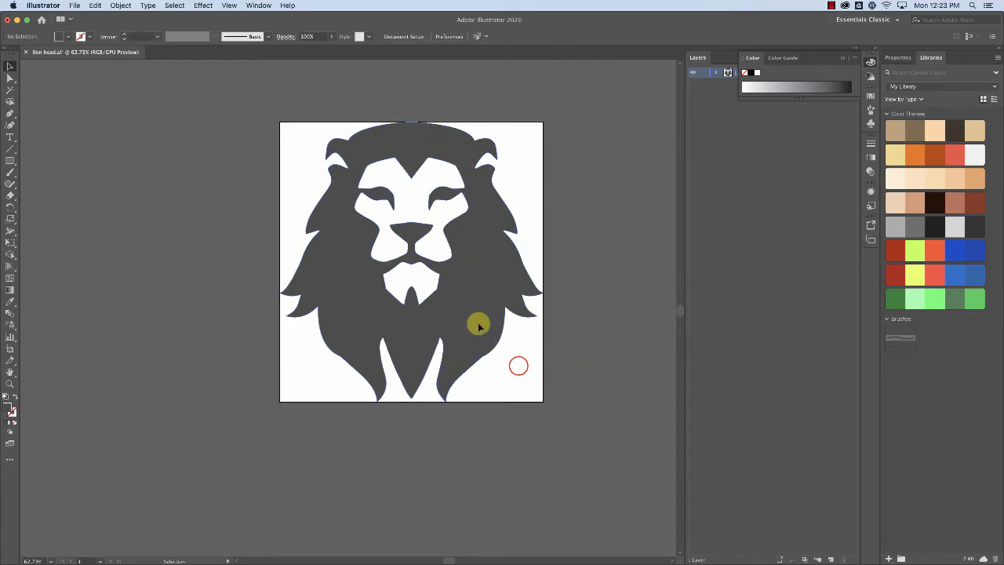
{"action": "left_click", "coordinate": [478, 324]}
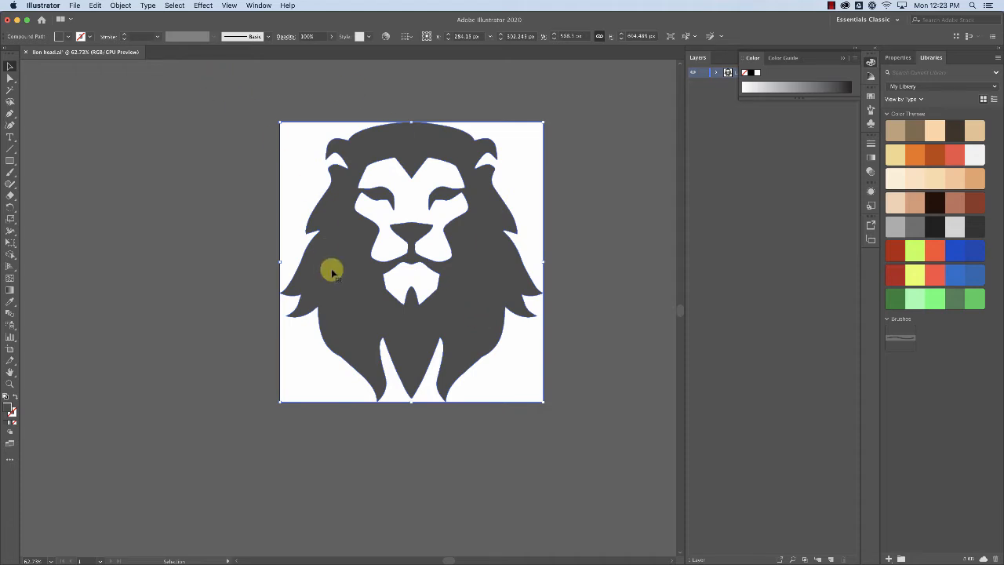
{"action": "left_click", "coordinate": [95, 6]}
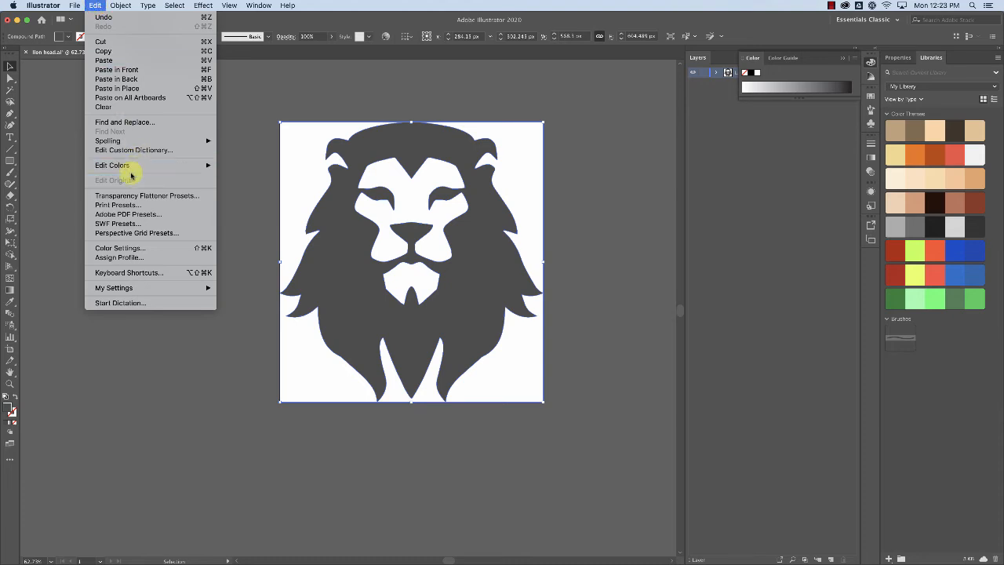
{"action": "mouse_move", "coordinate": [131, 166]}
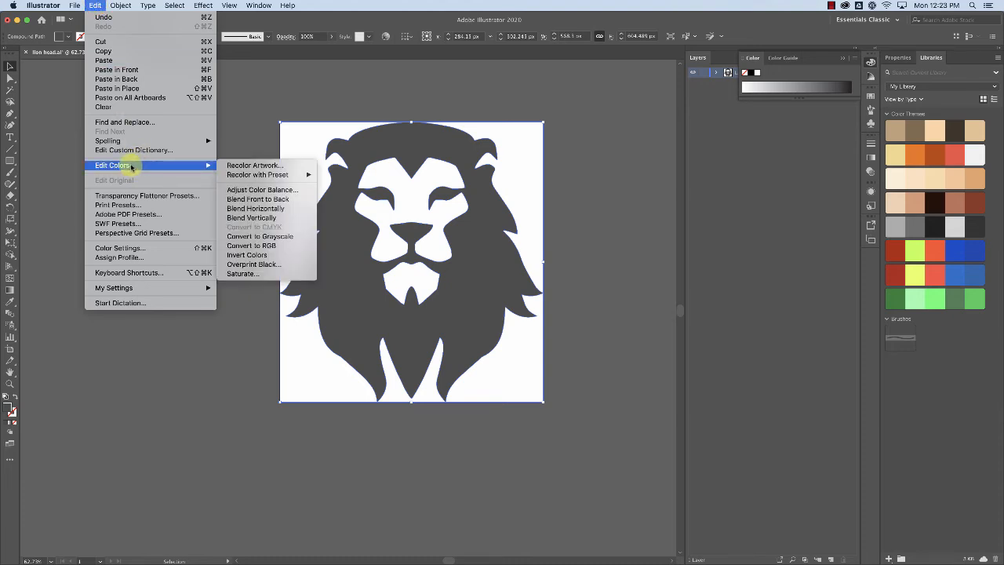
{"action": "left_click", "coordinate": [270, 246]}
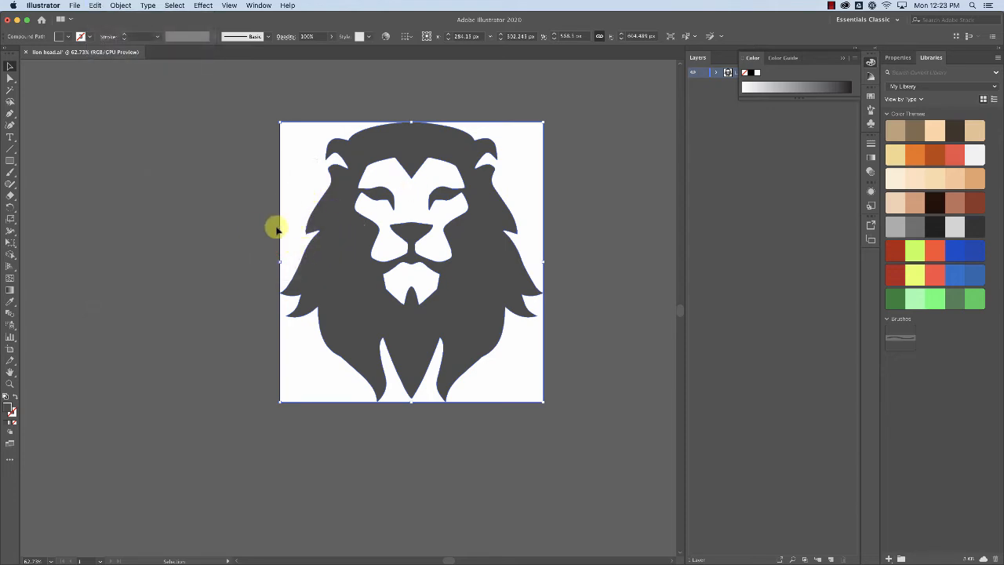
{"action": "left_click", "coordinate": [95, 6]}
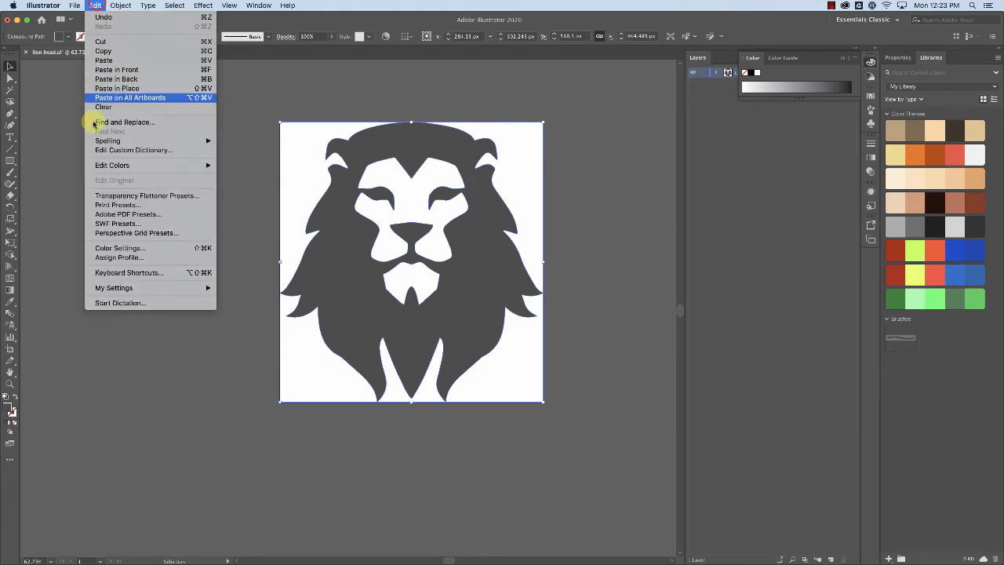
{"action": "mouse_move", "coordinate": [107, 164]}
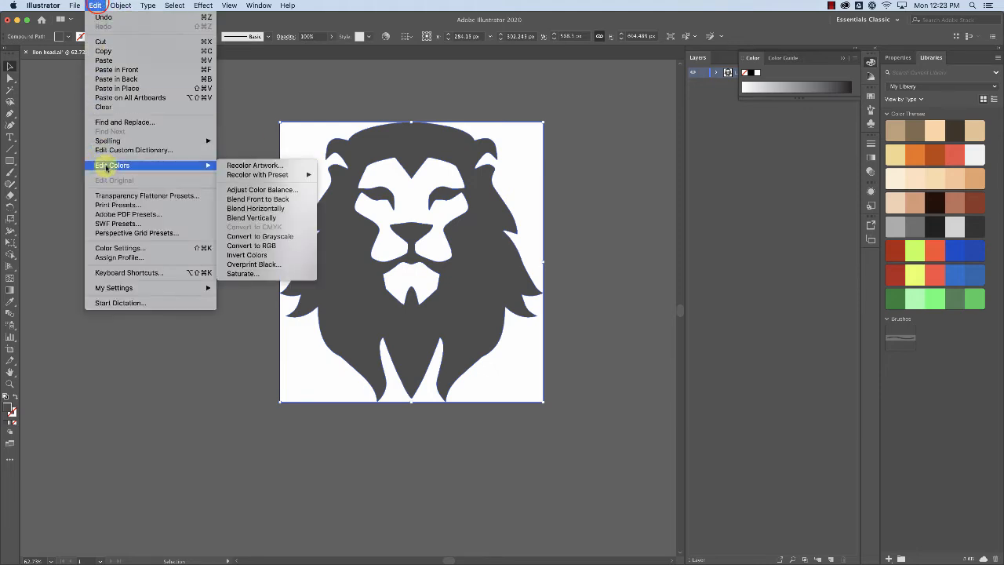
{"action": "left_click", "coordinate": [258, 122]}
{"action": "left_click", "coordinate": [299, 192]}
Set the lion head's fill color to red (FF0000) and deselect the artwork.
{"action": "left_click", "coordinate": [345, 238]}
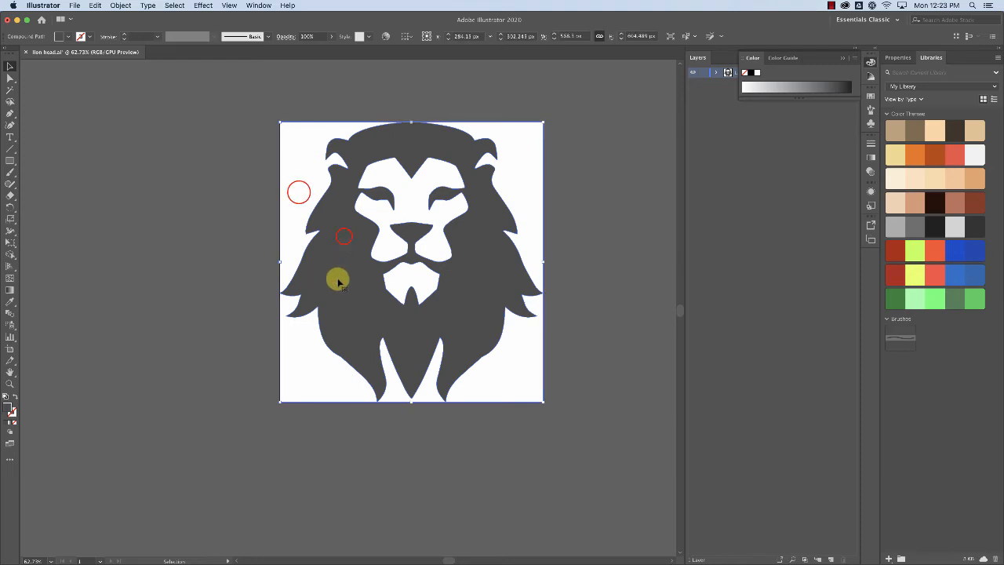
{"action": "double_click", "coordinate": [10, 408]}
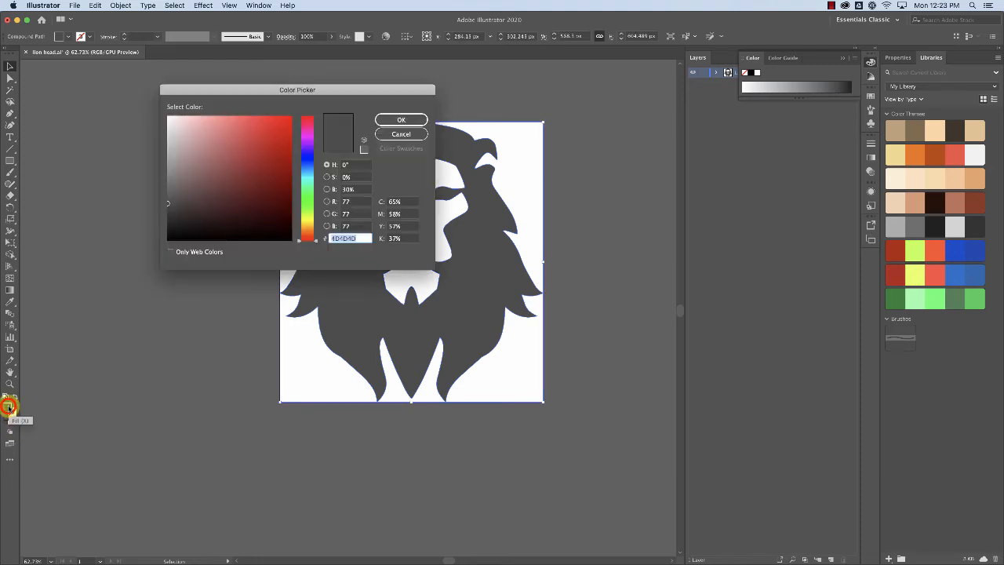
{"action": "left_click_drag", "start_coordinate": [287, 118], "coordinate": [298, 109]}
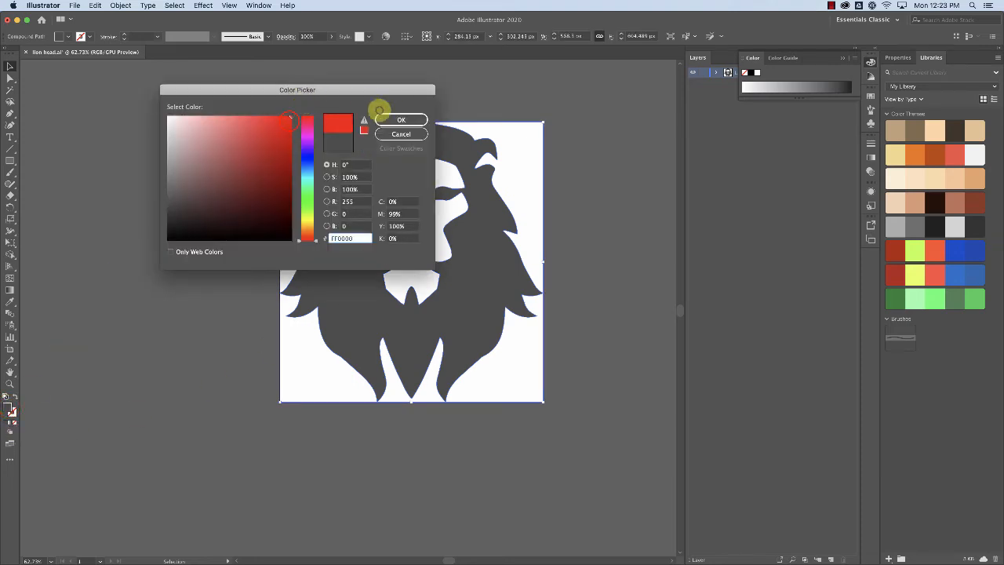
{"action": "left_click", "coordinate": [399, 122]}
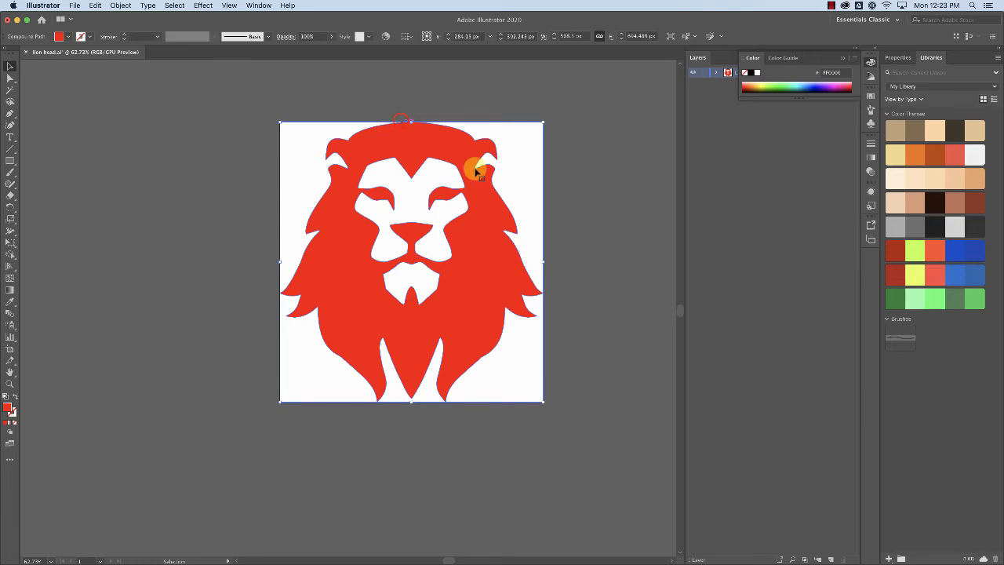
{"action": "left_click", "coordinate": [580, 204]}
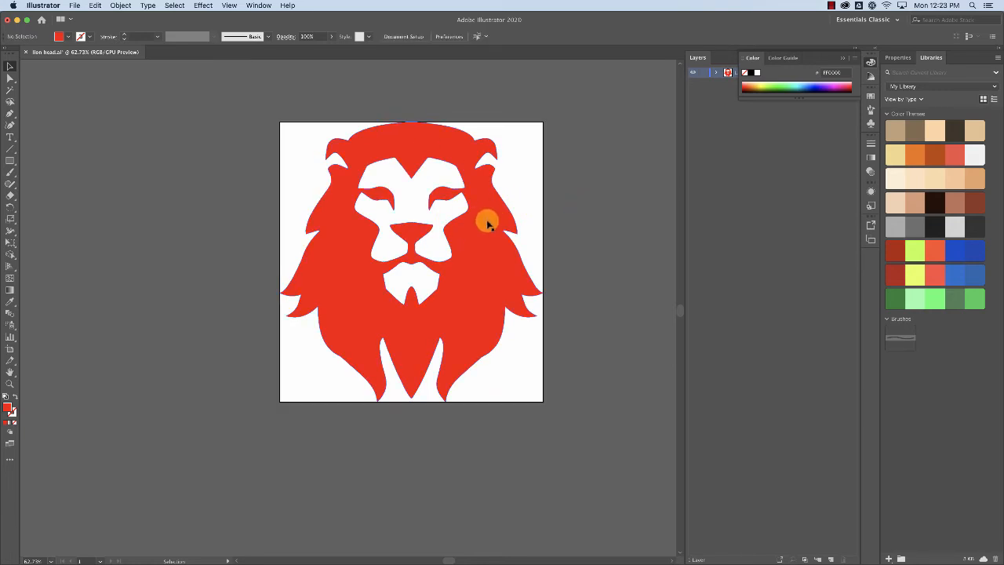
Export the artboard for screens as a 2x PNG named Lion Red to the Lion Shirt folder.
{"action": "left_click", "coordinate": [75, 6]}
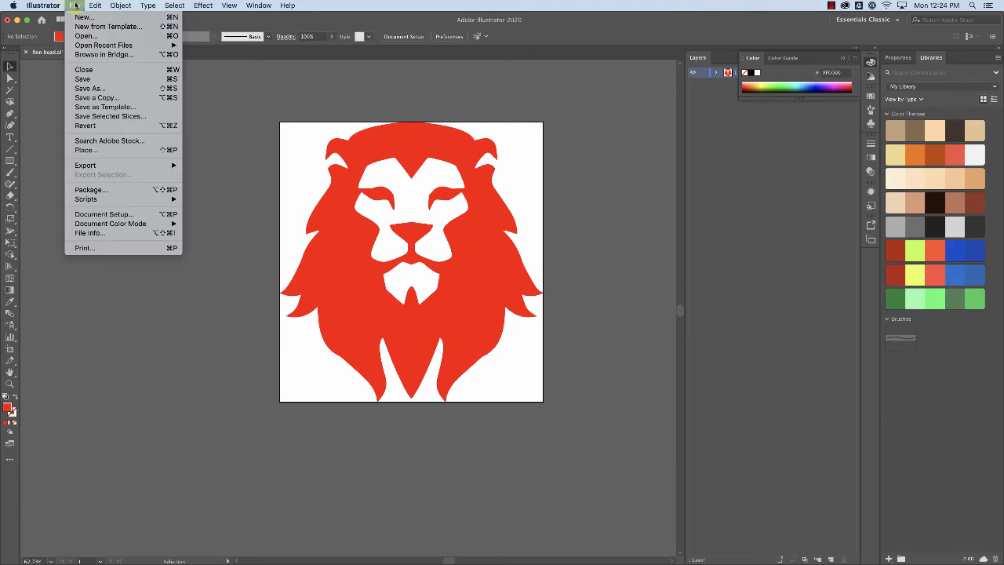
{"action": "mouse_move", "coordinate": [86, 165]}
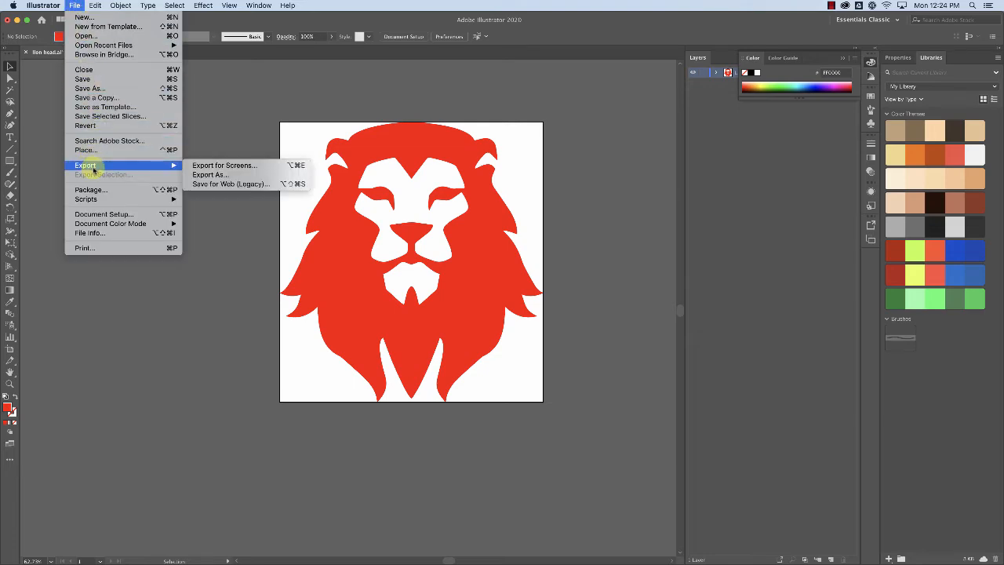
{"action": "left_click", "coordinate": [227, 165]}
{"action": "left_click", "coordinate": [333, 240]}
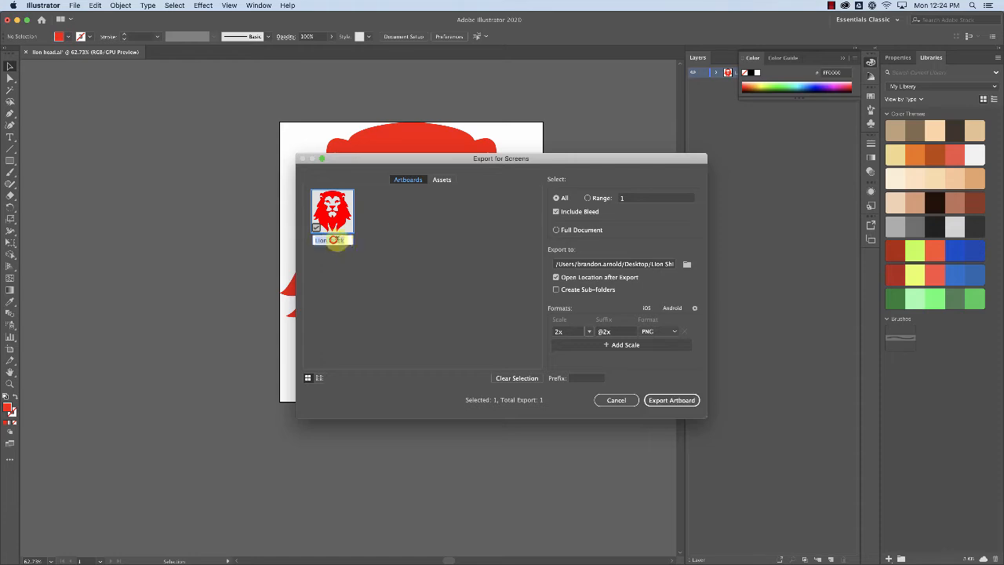
{"action": "left_click", "coordinate": [346, 240]}
{"action": "key", "text": "Return"}
{"action": "left_click", "coordinate": [659, 402]}
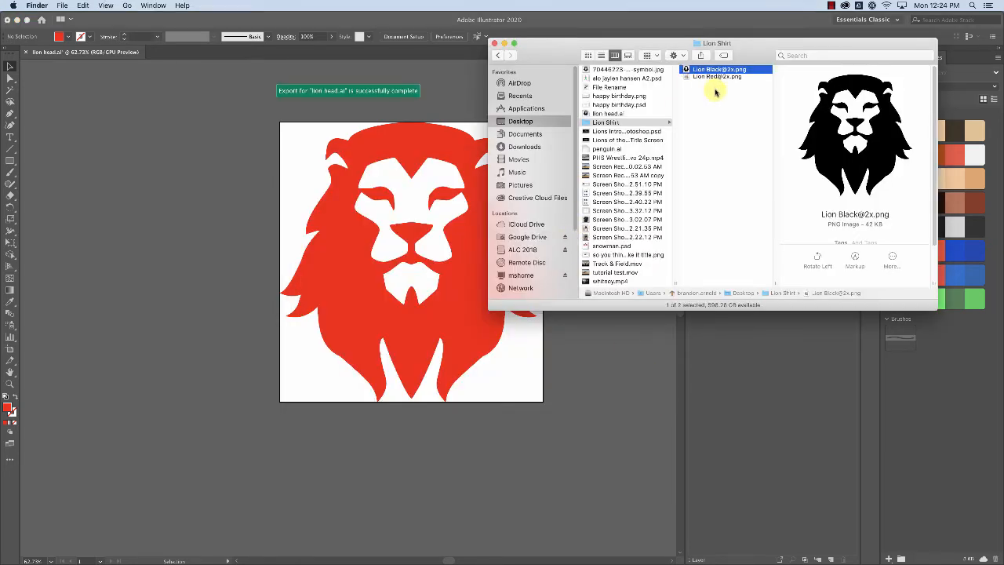
Switch to the Custom Ink design in Chrome and delete the black lion head from the black T-shirt.
{"action": "left_click", "coordinate": [715, 87]}
{"action": "left_click_drag", "start_coordinate": [752, 54], "coordinate": [754, 52]}
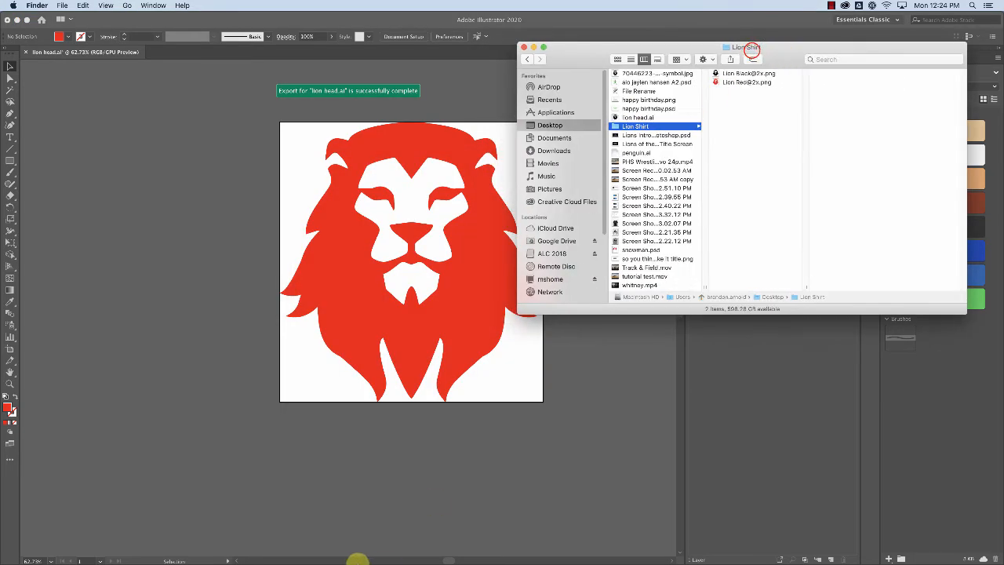
{"action": "left_click", "coordinate": [321, 553]}
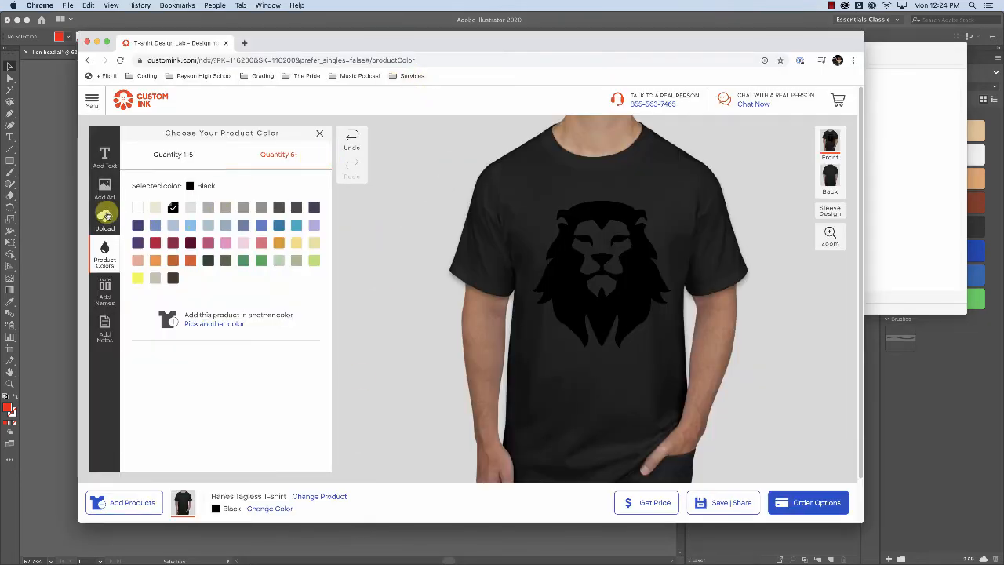
{"action": "left_click", "coordinate": [105, 215]}
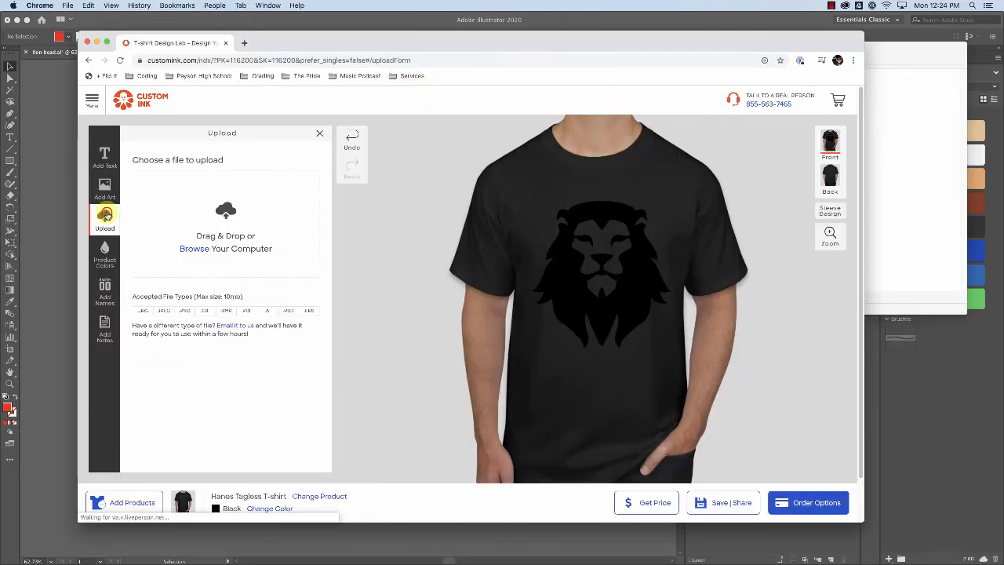
{"action": "left_click", "coordinate": [611, 269]}
{"action": "left_click", "coordinate": [528, 194]}
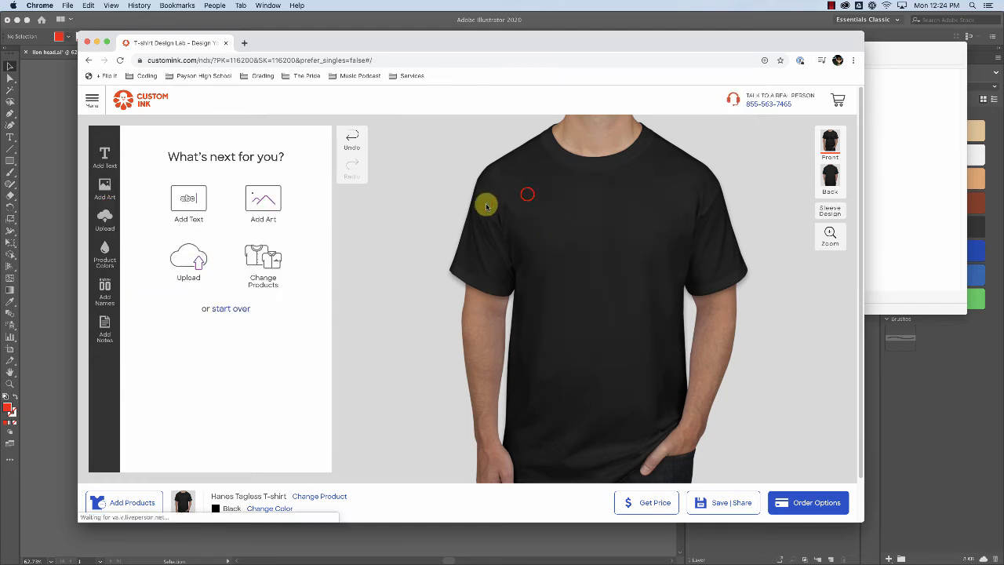
{"action": "left_click", "coordinate": [191, 259]}
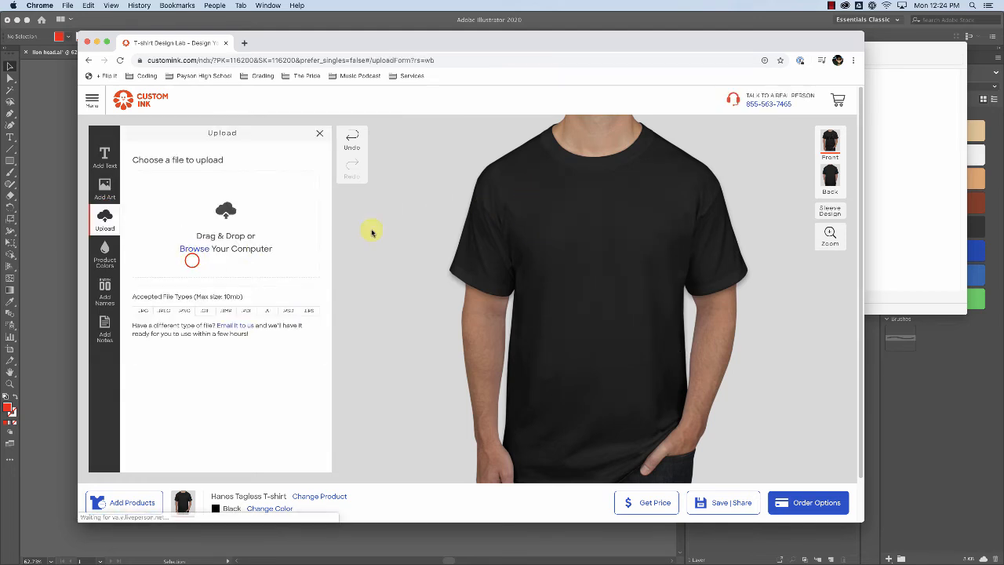
{"action": "left_click", "coordinate": [889, 118]}
{"action": "left_click", "coordinate": [738, 83]}
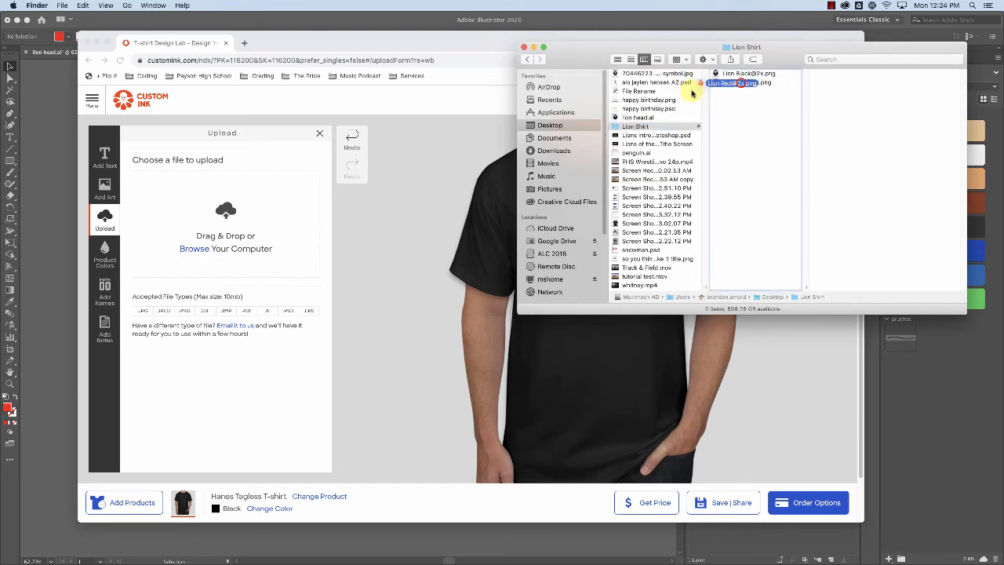
{"action": "left_click_drag", "start_coordinate": [738, 82], "coordinate": [274, 224]}
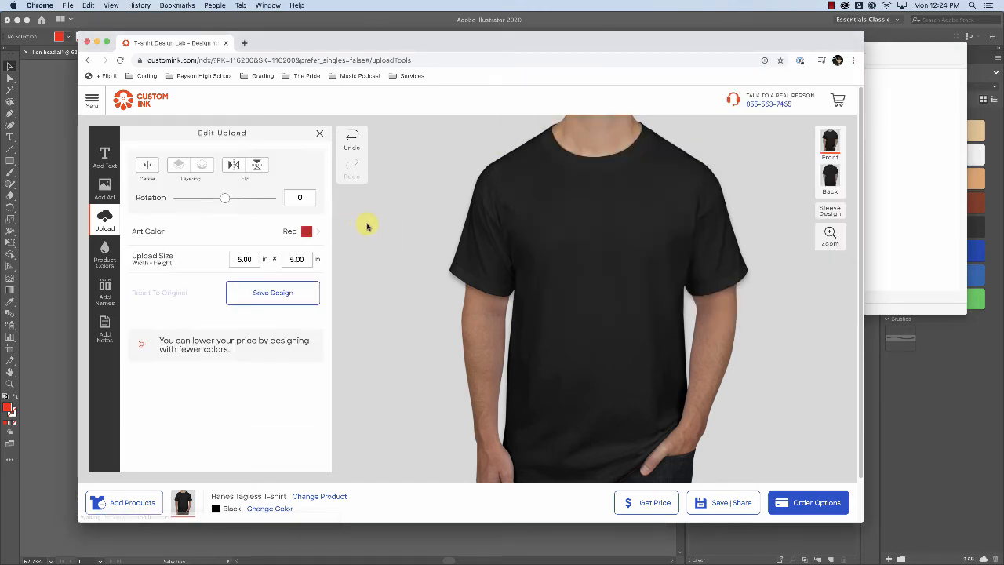
Enlarge the red lion head, center it on the black shirt's chest and deselect it.
{"action": "left_click_drag", "start_coordinate": [581, 258], "coordinate": [648, 330]}
{"action": "left_click_drag", "start_coordinate": [607, 281], "coordinate": [632, 297]}
{"action": "left_click", "coordinate": [776, 302]}
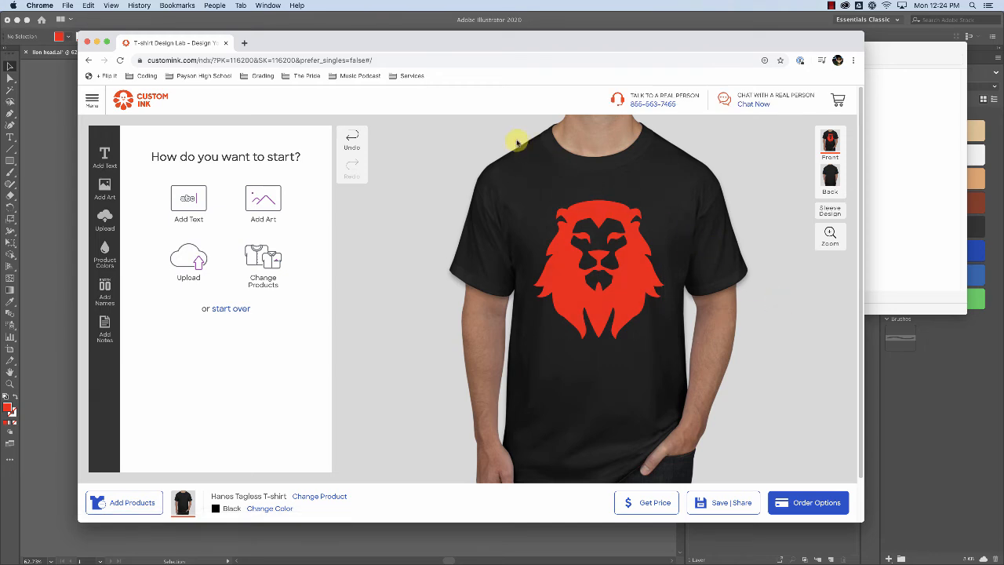
Capture a screenshot of the black T-shirt with the red lion head and hide Chrome.
{"action": "left_click_drag", "start_coordinate": [445, 122], "coordinate": [770, 474]}
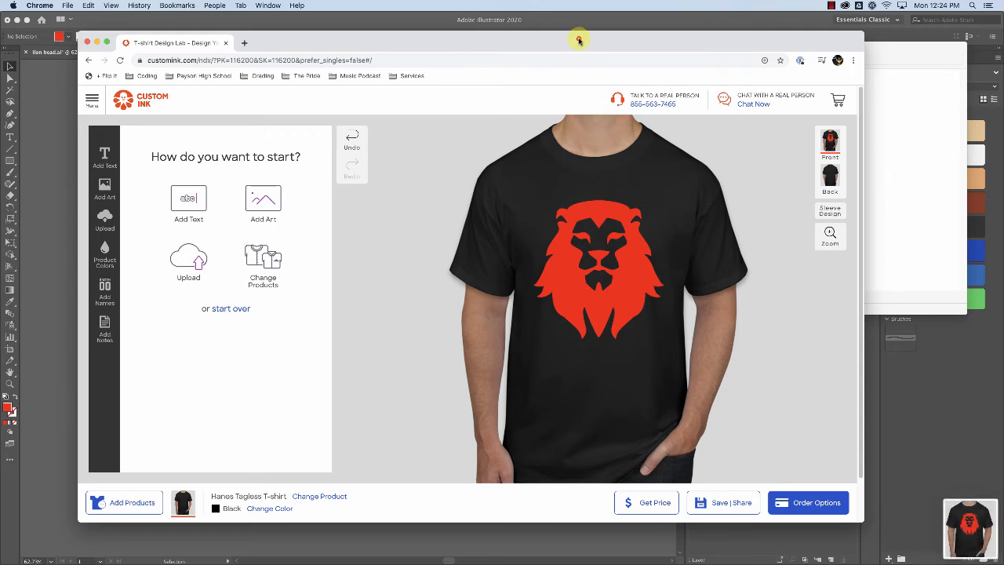
{"action": "key", "text": "super+h"}
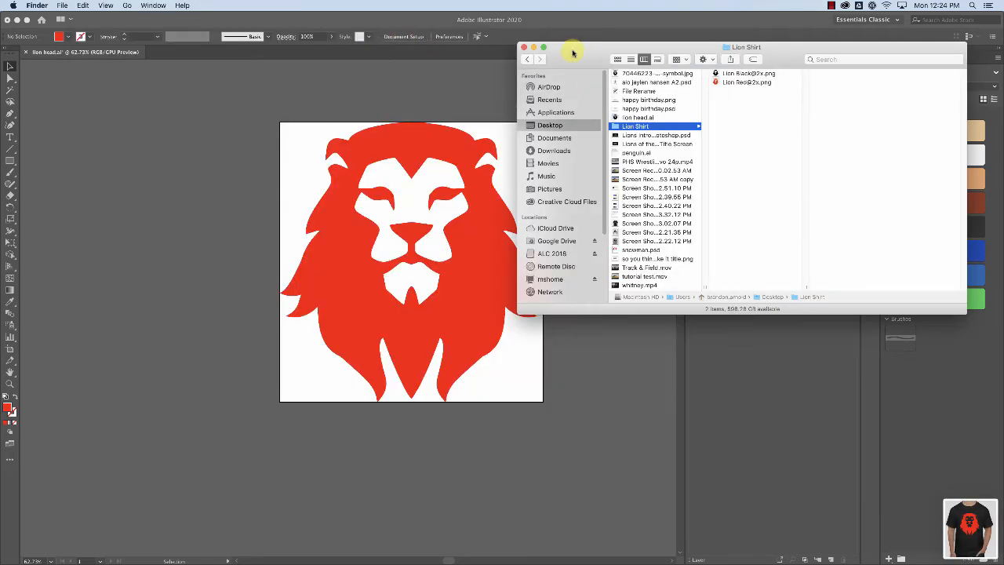
Find the saved T-shirt screenshots on the Desktop in Finder and look at their previews.
{"action": "left_click_drag", "start_coordinate": [572, 53], "coordinate": [452, 46]}
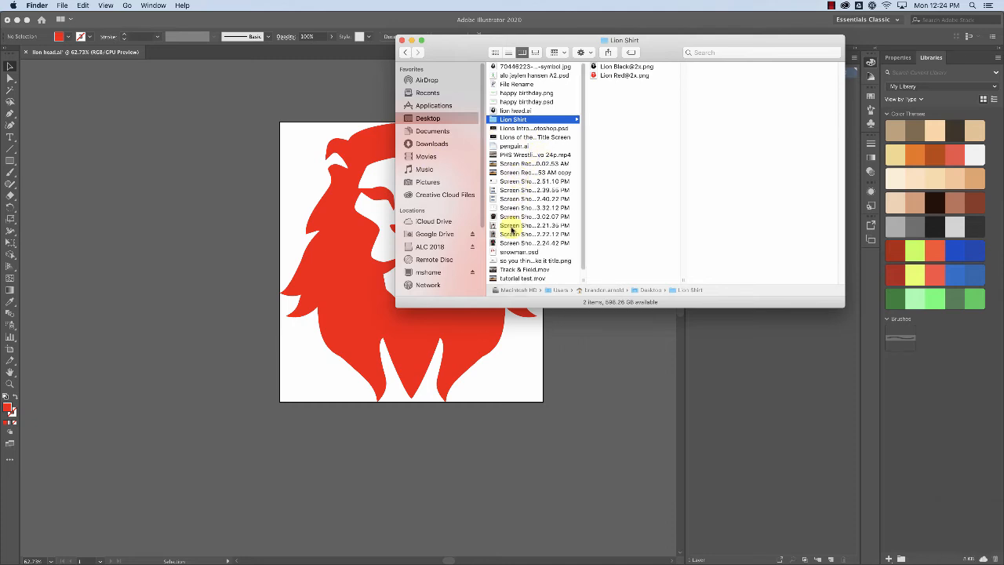
{"action": "left_click", "coordinate": [516, 216]}
{"action": "left_click", "coordinate": [510, 234]}
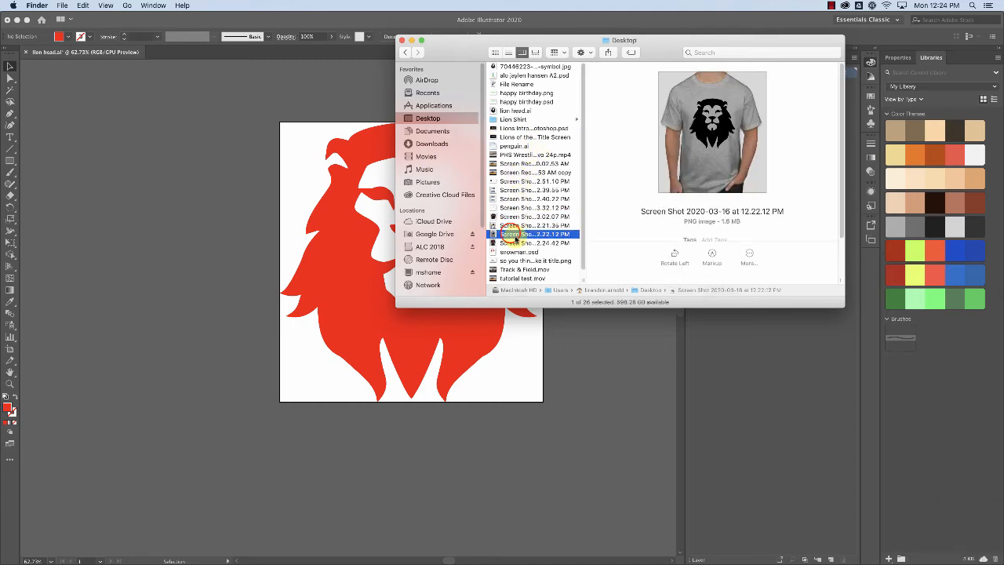
{"action": "left_click", "coordinate": [516, 225]}
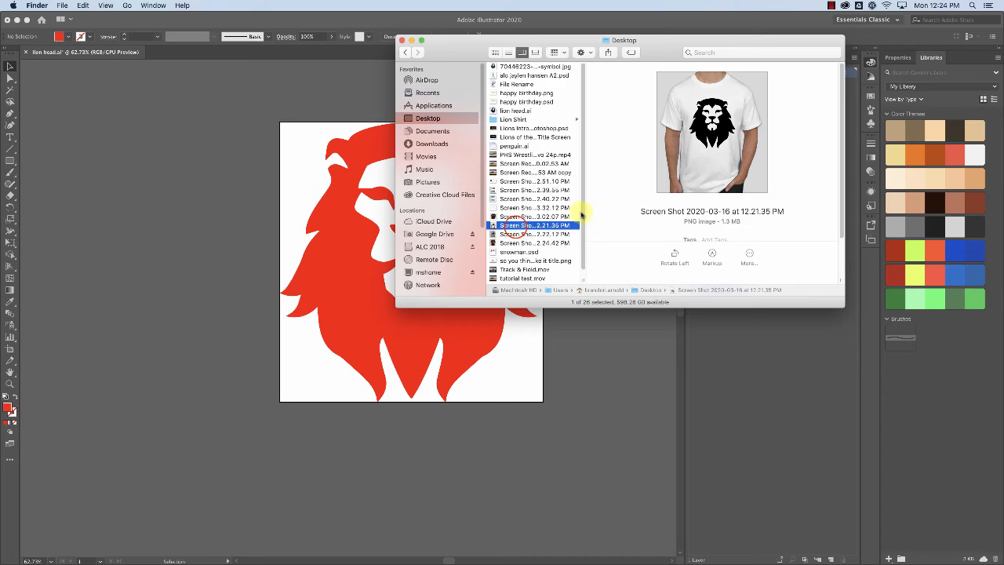
Examine the white, gray and black T-shirt screenshots one after another in Quick Look.
{"action": "left_click_drag", "start_coordinate": [655, 52], "coordinate": [516, 50]}
{"action": "key", "text": "space"}
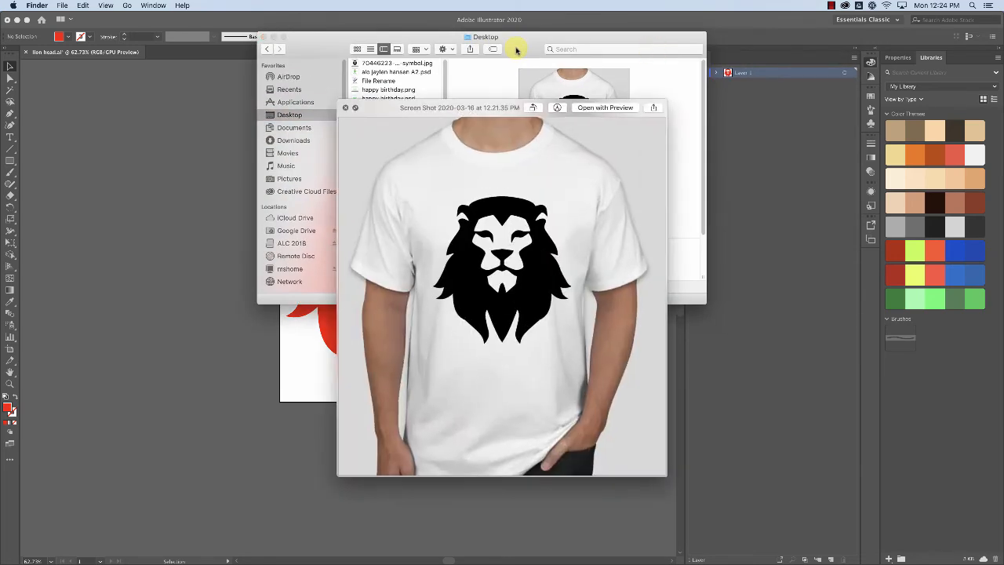
{"action": "key", "text": "Down"}
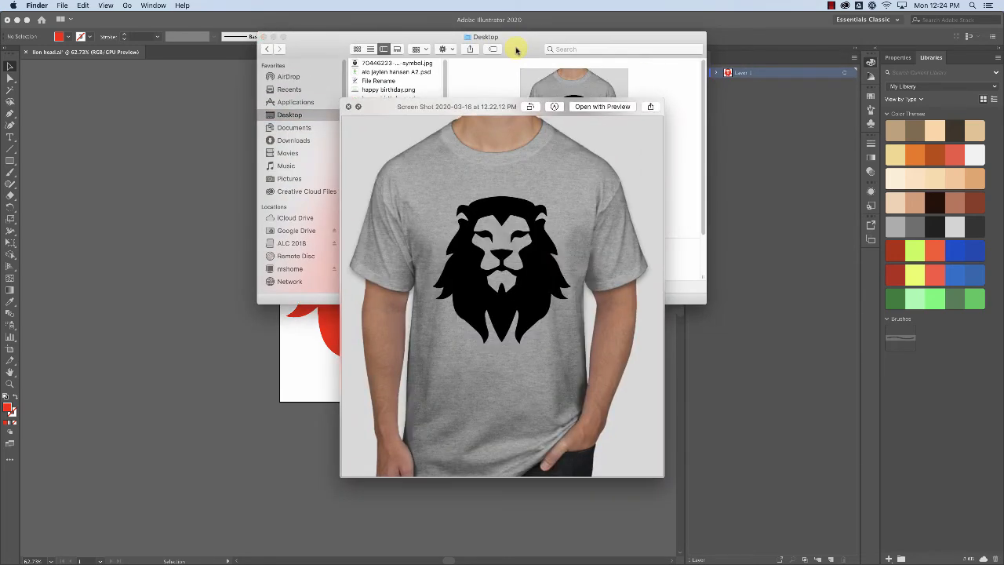
{"action": "key", "text": "Down"}
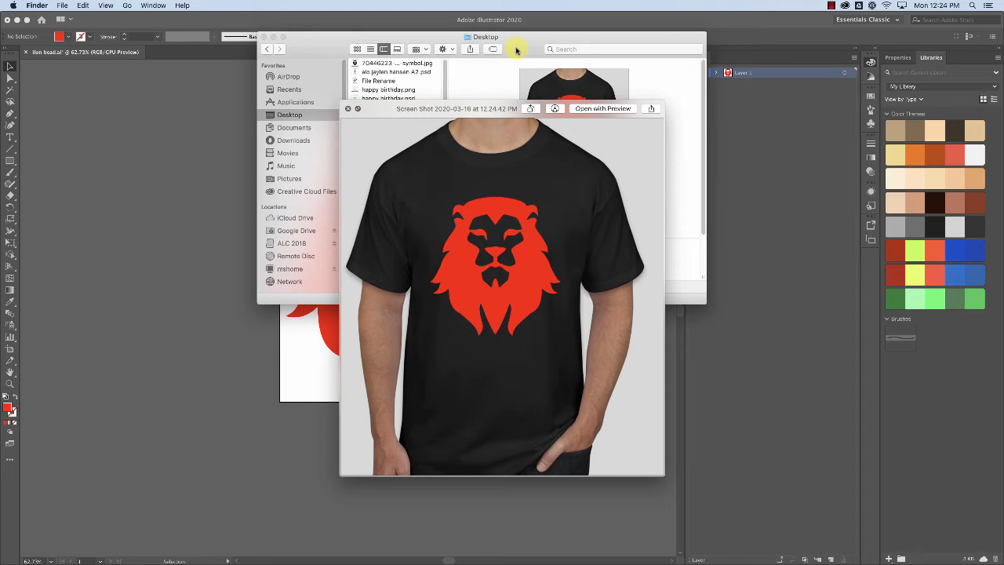
{"action": "key", "text": "Up"}
{"action": "key", "text": "Up"}
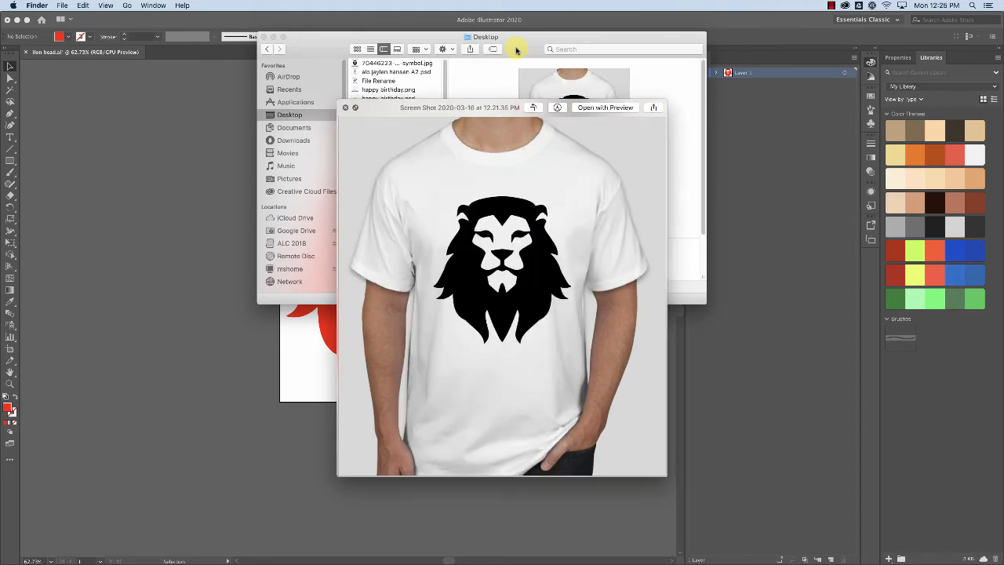
{"action": "key", "text": "Down"}
{"action": "key", "text": "Down"}
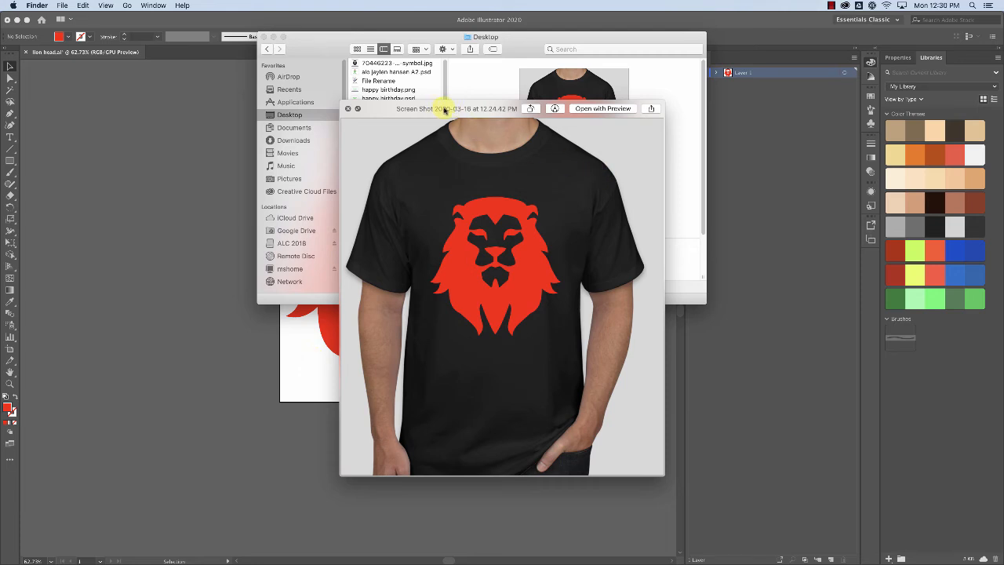
{"action": "key", "text": "Up"}
{"action": "key", "text": "Up"}
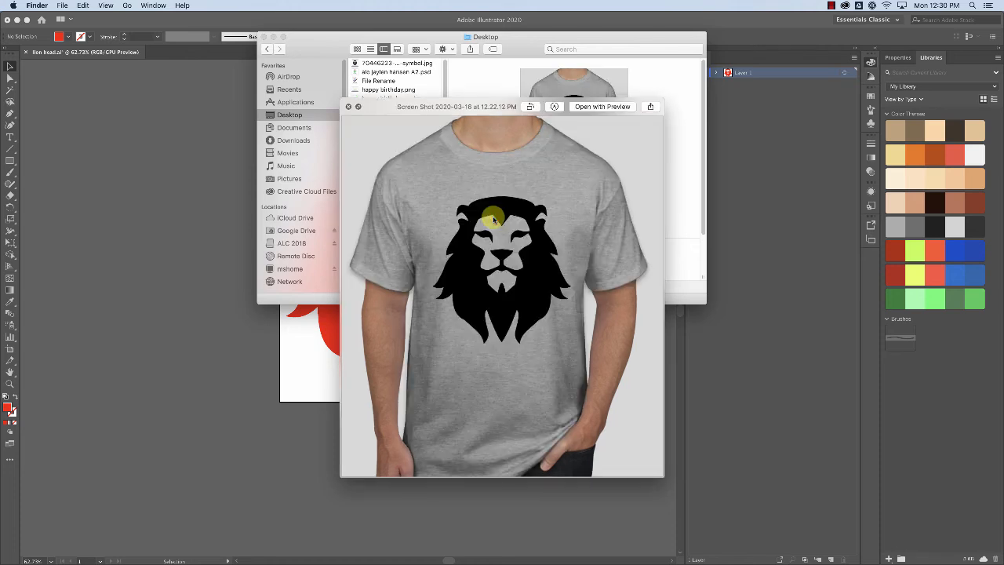
{"action": "key", "text": "Down"}
{"action": "key", "text": "Down"}
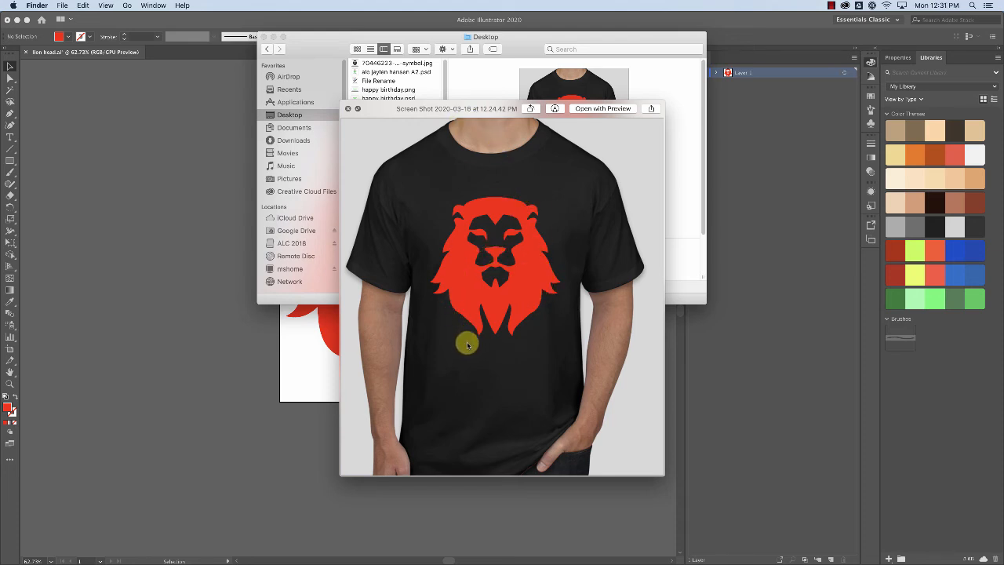
Switch back to Illustrator and save lion head.ai with the red artwork.
{"action": "left_click", "coordinate": [309, 371]}
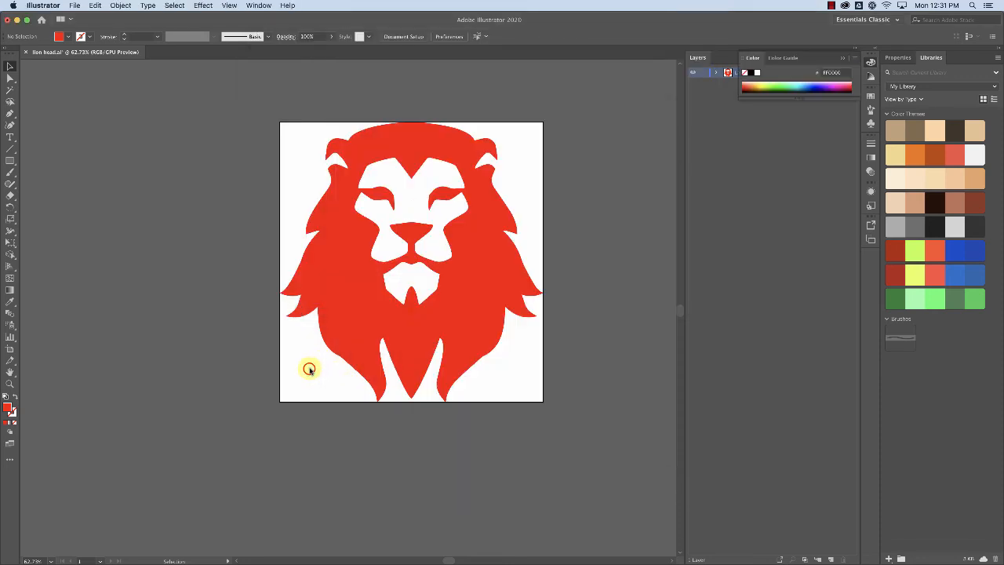
{"action": "left_click", "coordinate": [76, 6]}
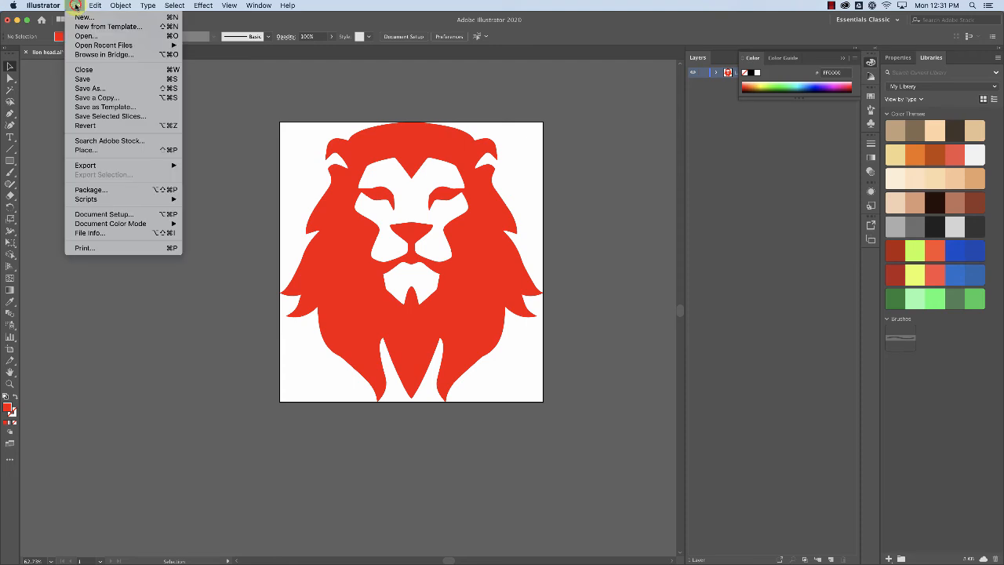
{"action": "left_click", "coordinate": [84, 79]}
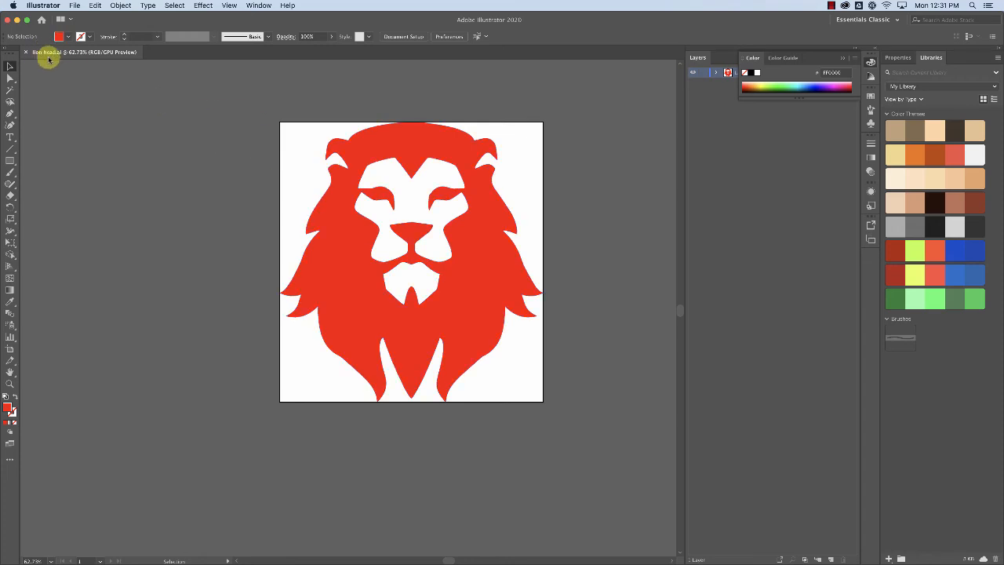
Save the red lion head.ai document in Illustrator once more.
{"action": "left_click", "coordinate": [74, 6]}
{"action": "left_click", "coordinate": [85, 88]}
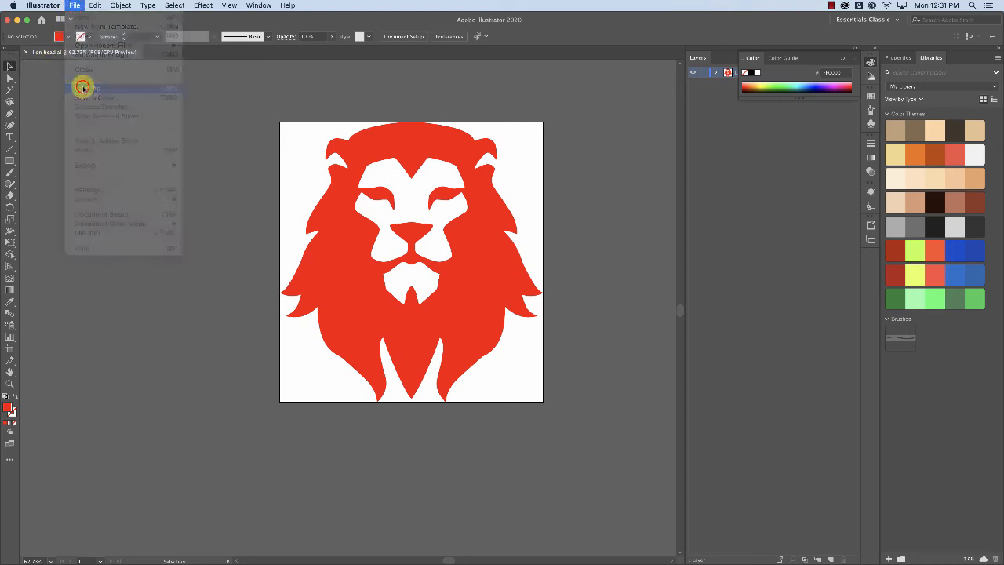
{"action": "left_click", "coordinate": [508, 278]}
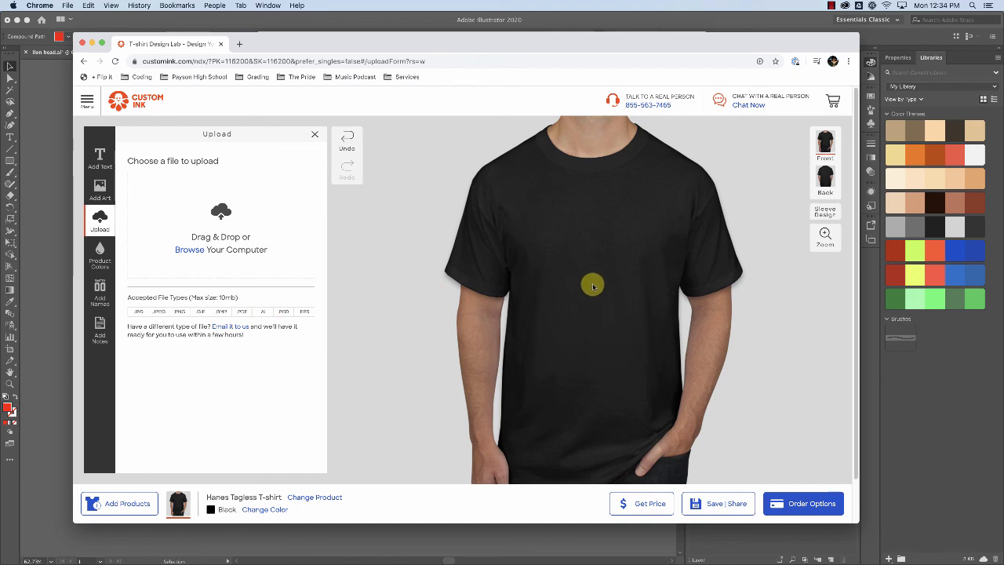
Switch to Finder and upload lion head.ai from the Desktop into the Custom Ink upload area in Chrome.
{"action": "key", "text": "super+Tab"}
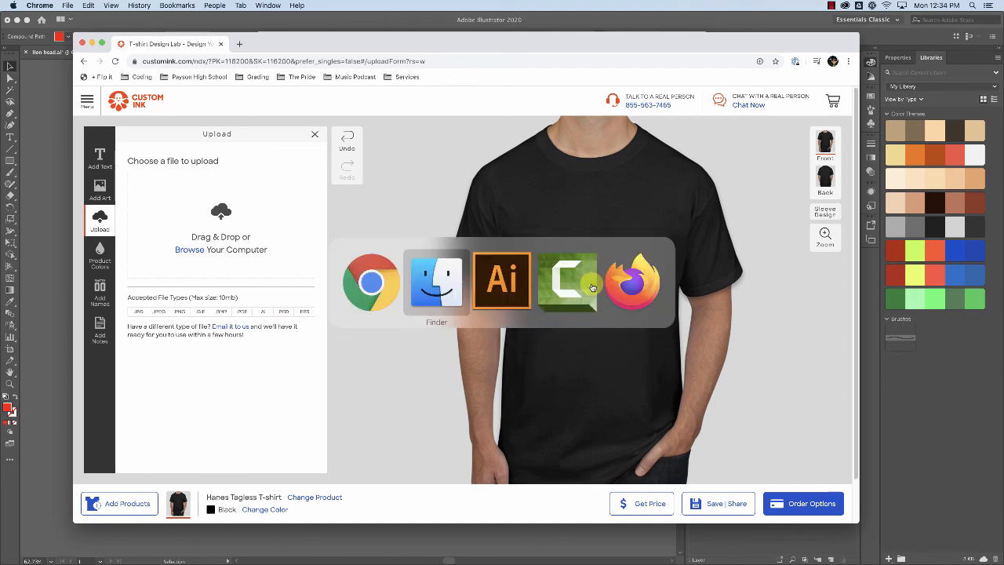
{"action": "left_click", "coordinate": [445, 292]}
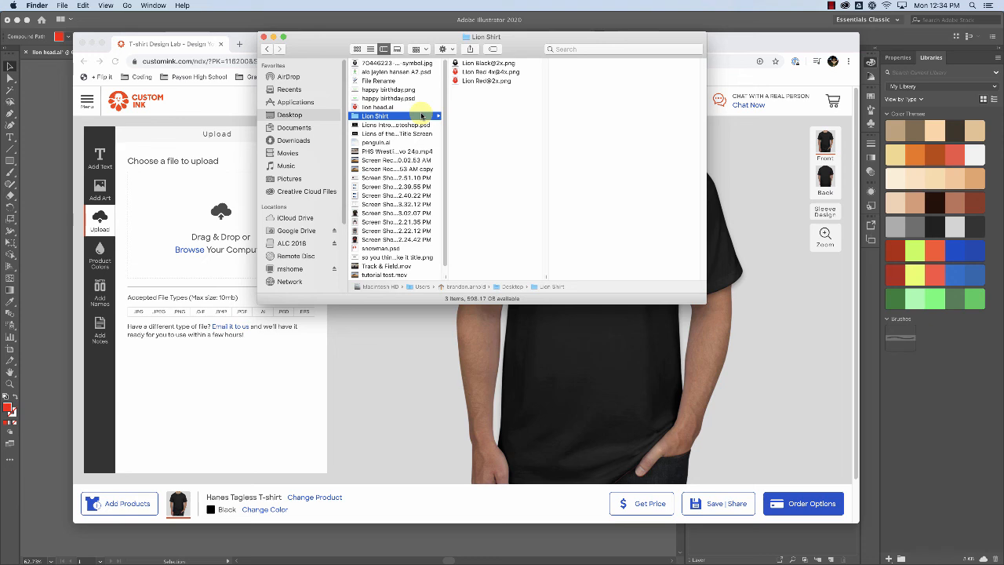
{"action": "left_click", "coordinate": [388, 108]}
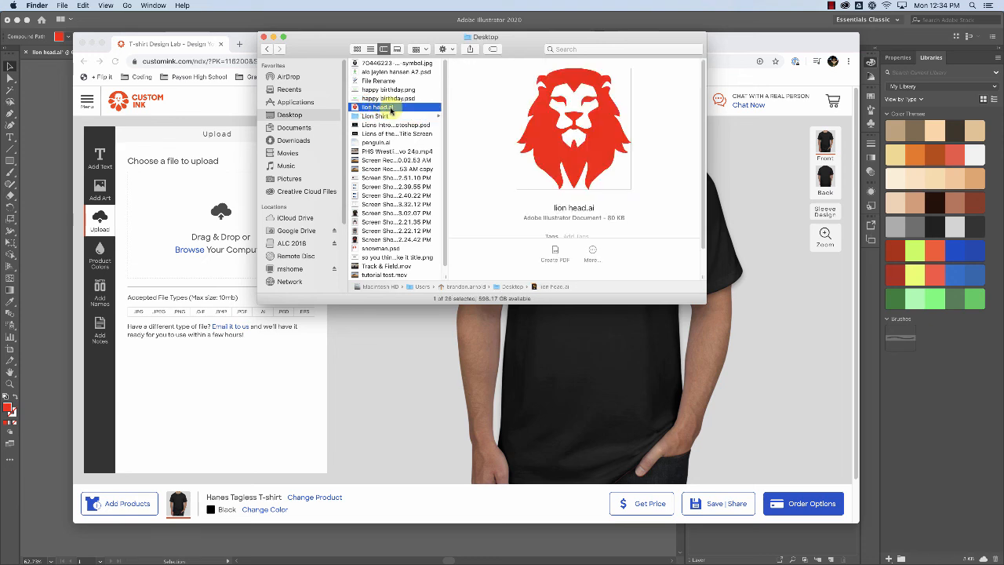
{"action": "mouse_move", "coordinate": [391, 113]}
{"action": "left_mouse_down"}
{"action": "mouse_move", "coordinate": [240, 197]}
{"action": "mouse_move", "coordinate": [244, 206]}
{"action": "left_mouse_up"}
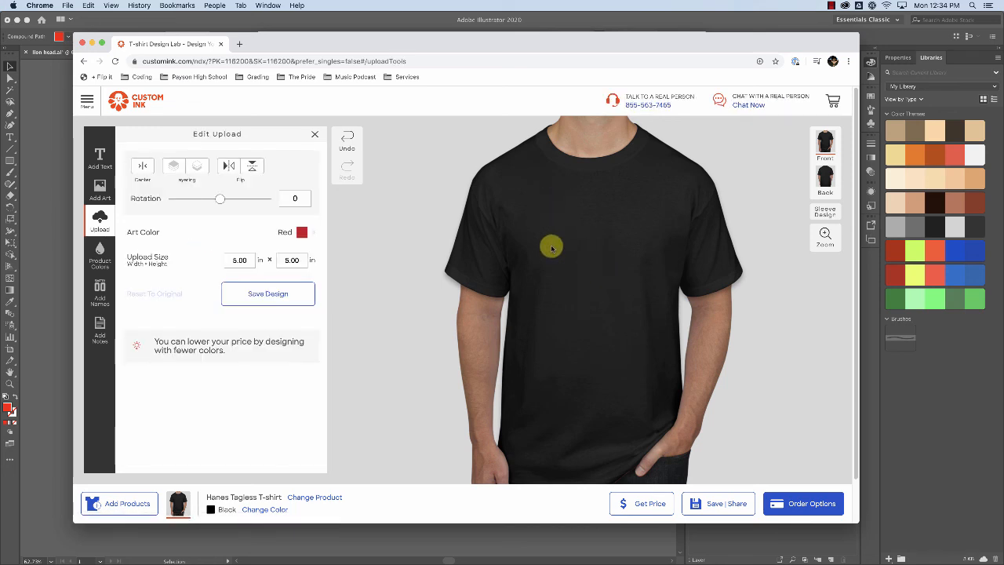
Resize the red lion head to about 5.72 × 6.08 in and center it on the chest of the black T-shirt.
{"action": "left_click_drag", "start_coordinate": [578, 260], "coordinate": [642, 329]}
{"action": "left_click_drag", "start_coordinate": [612, 278], "coordinate": [627, 292]}
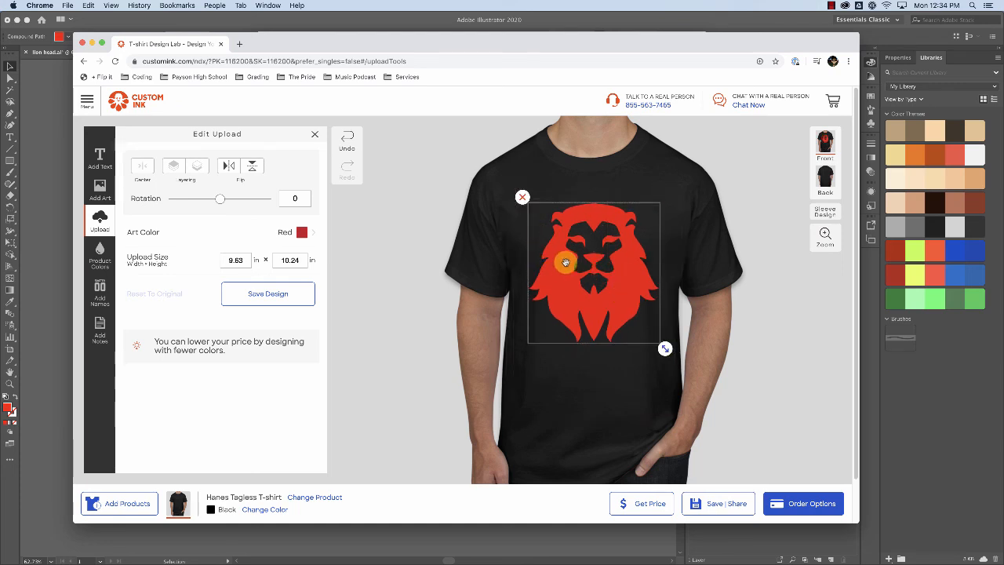
{"action": "left_click", "coordinate": [628, 283]}
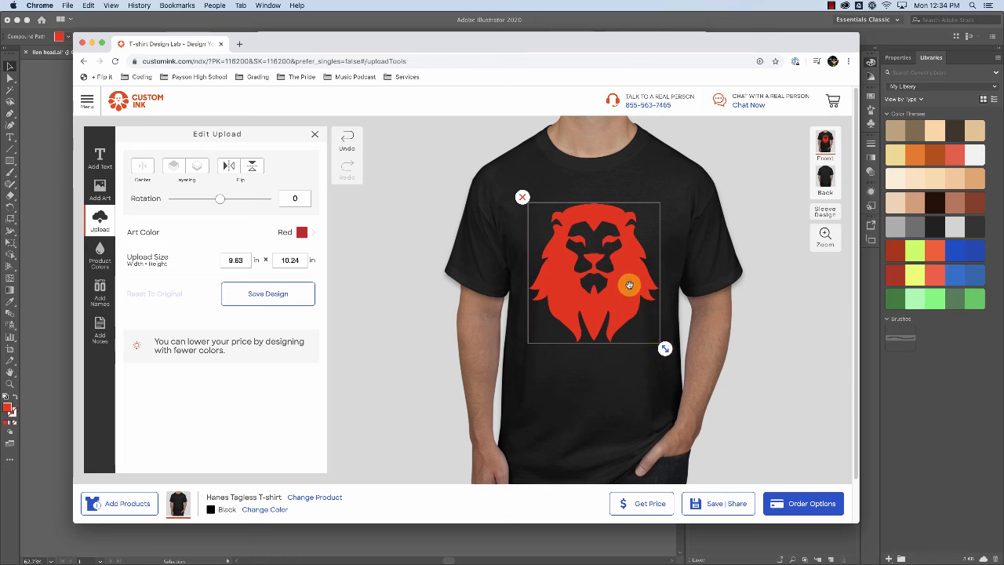
{"action": "left_click_drag", "start_coordinate": [664, 345], "coordinate": [613, 292]}
{"action": "left_click_drag", "start_coordinate": [587, 260], "coordinate": [613, 276]}
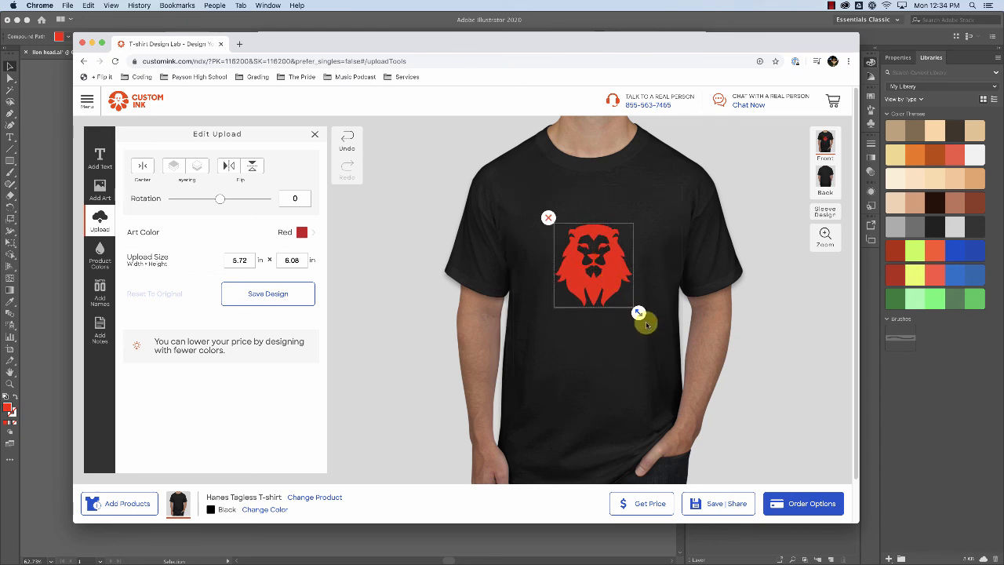
View the back of the black T-shirt and return to the front with the lion head design.
{"action": "left_click", "coordinate": [818, 179]}
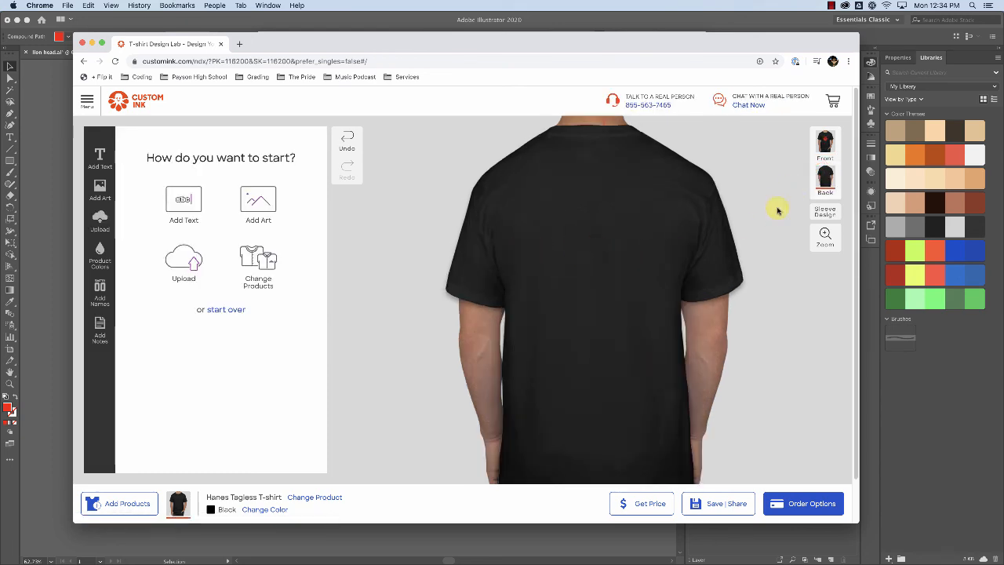
{"action": "left_click", "coordinate": [825, 146]}
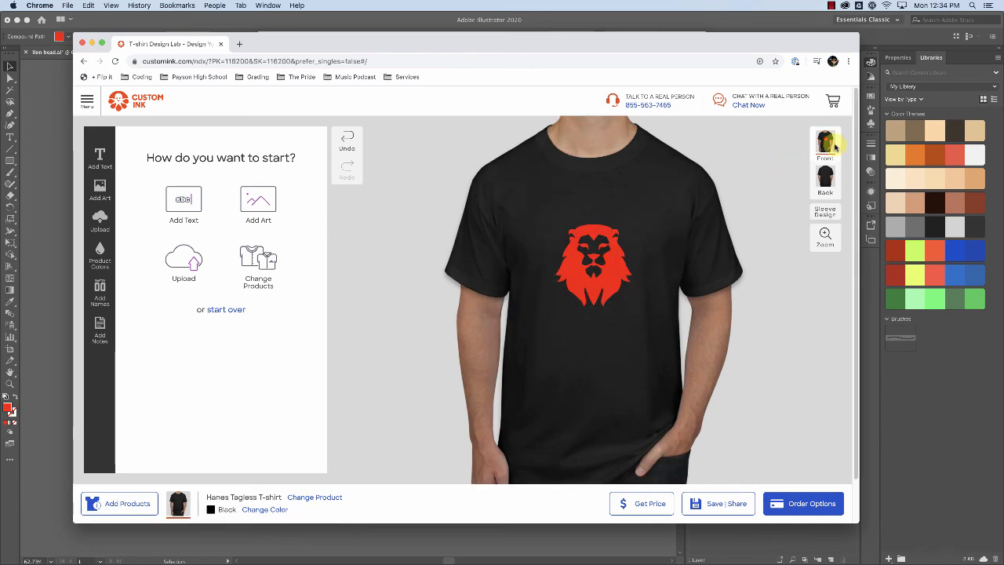
{"action": "left_click", "coordinate": [612, 258]}
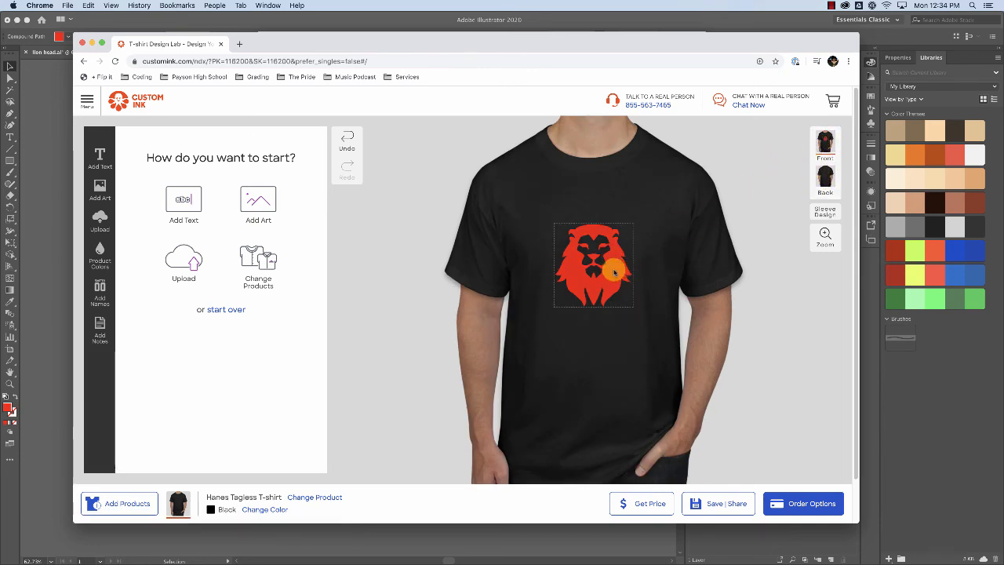
{"action": "left_click", "coordinate": [788, 505]}
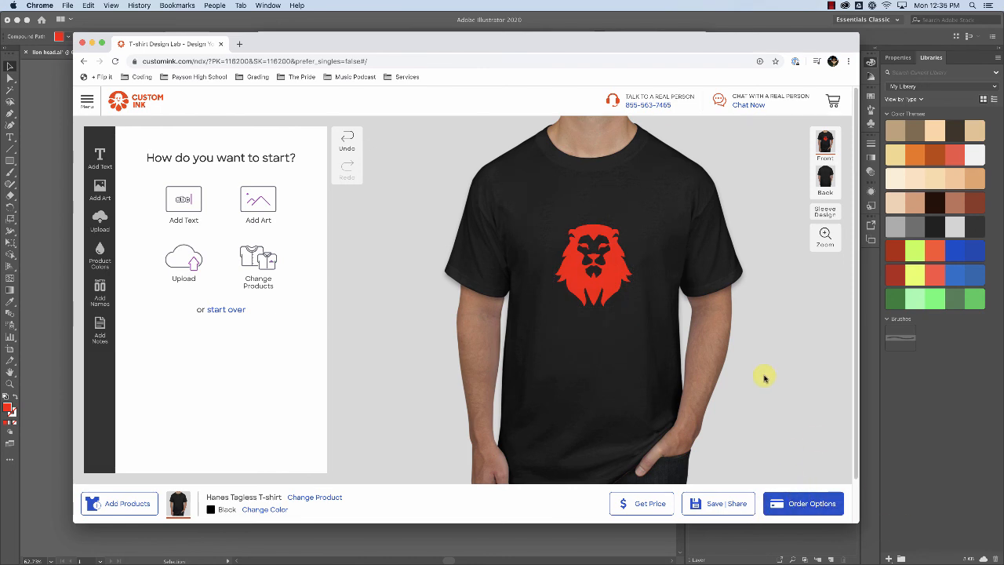